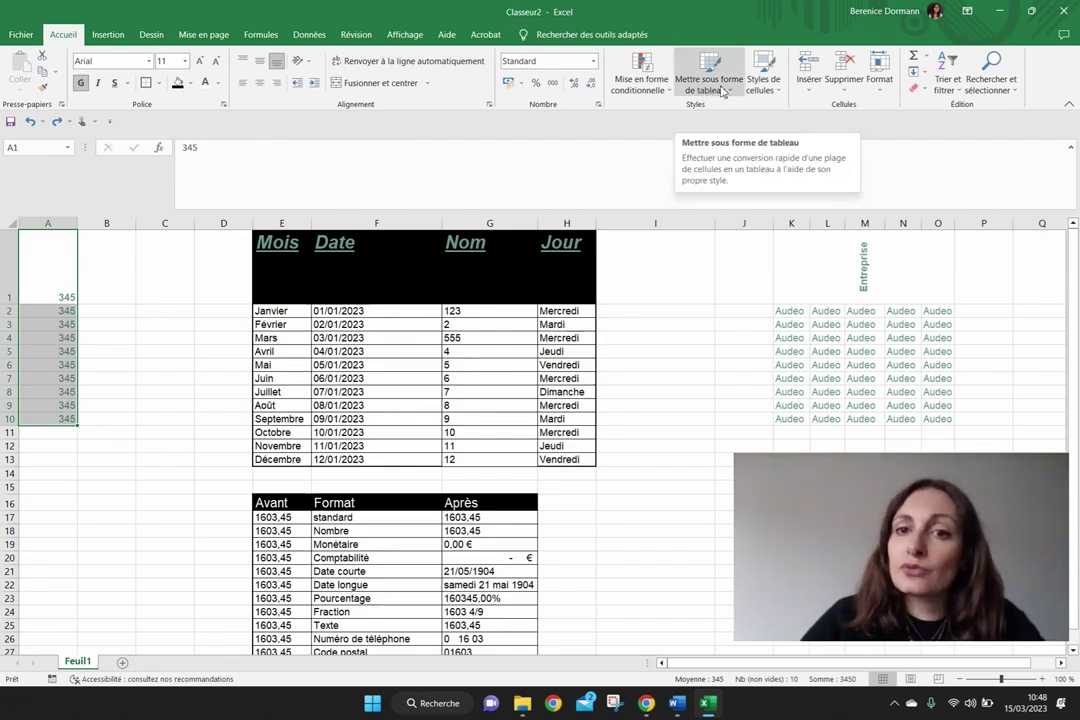
- Format the range A1:A10 as a table with the first black Moyen (medium) style and no existing header row
{"action": "left_click", "coordinate": [723, 91]}
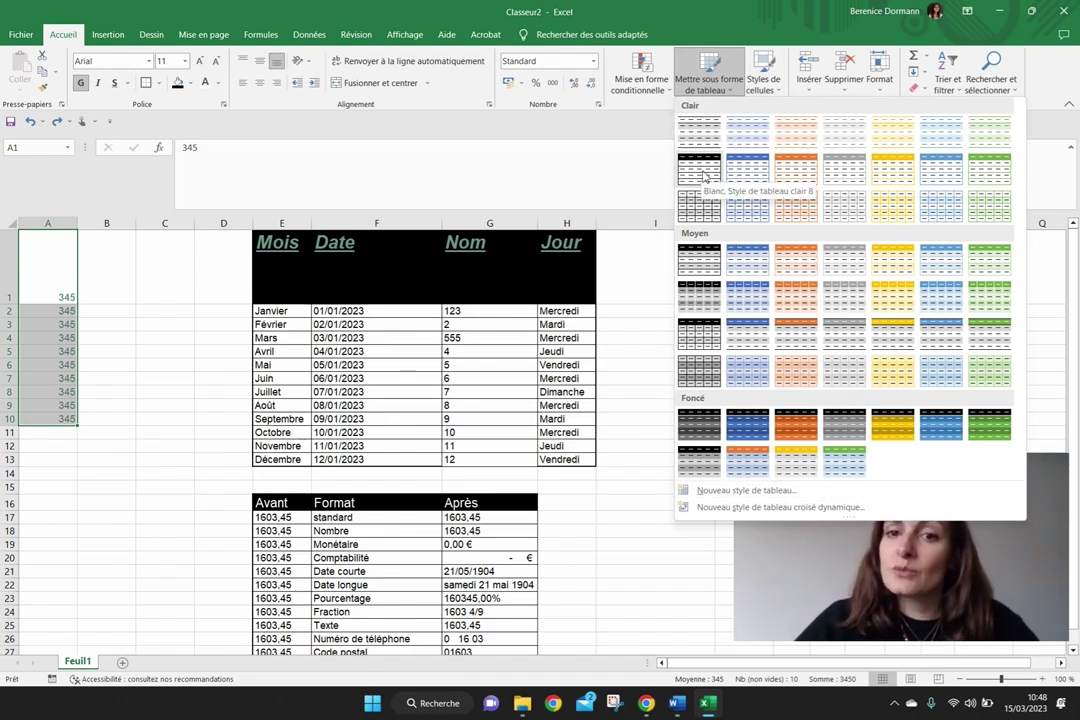
{"action": "left_click", "coordinate": [700, 262]}
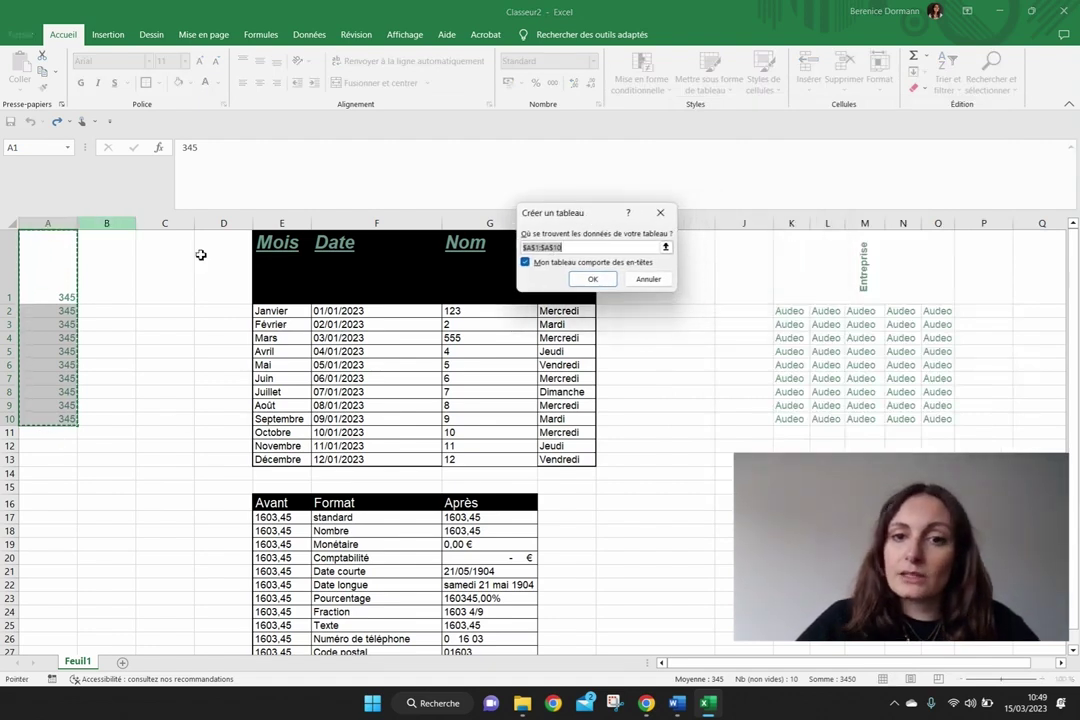
{"action": "left_click", "coordinate": [605, 263]}
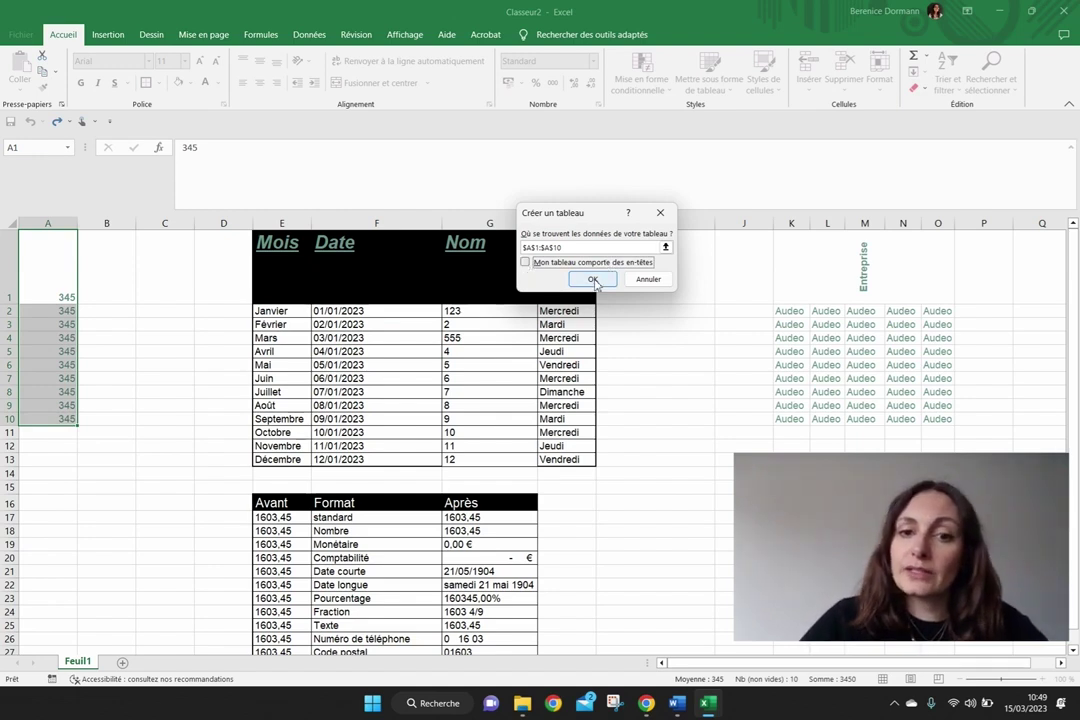
{"action": "left_click", "coordinate": [593, 280]}
{"action": "key", "text": "Right"}
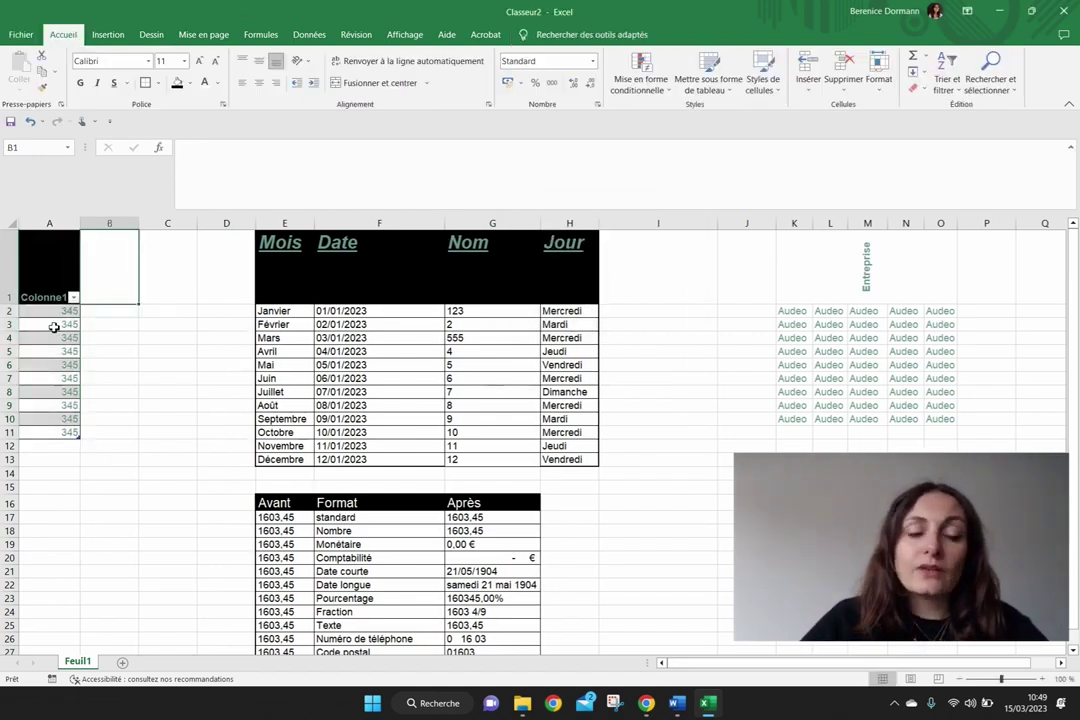
- Rename the table's header in A1 as "Base de données" and widen column A to fit the text
{"action": "left_click", "coordinate": [51, 270]}
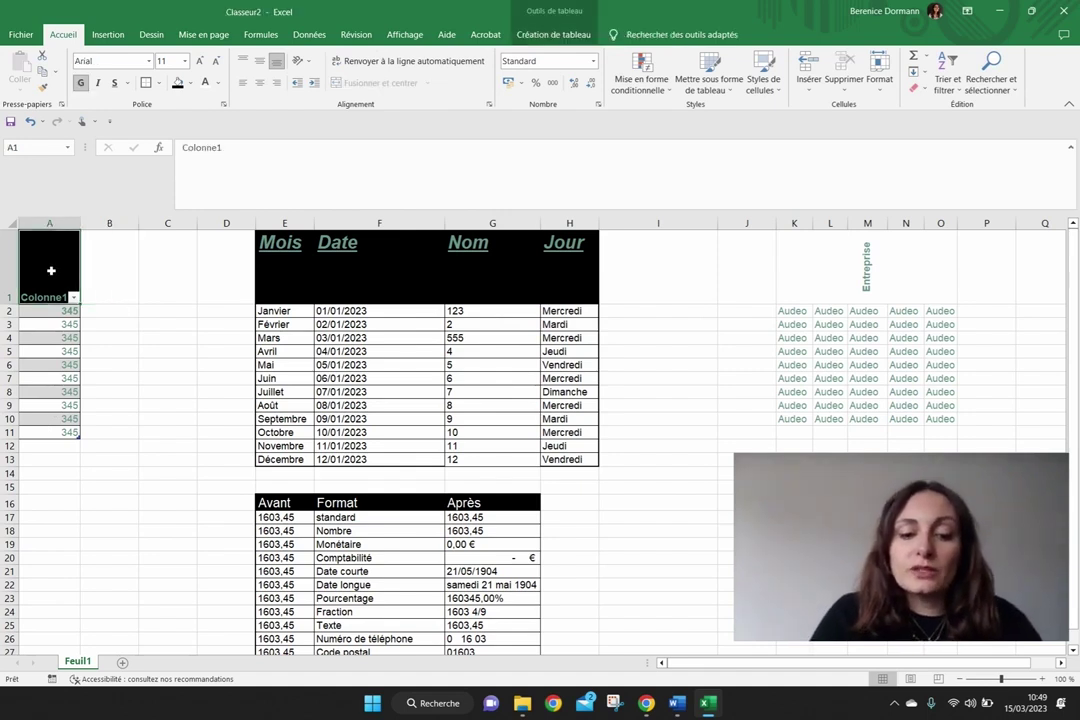
{"action": "type", "text": "Base de données"}
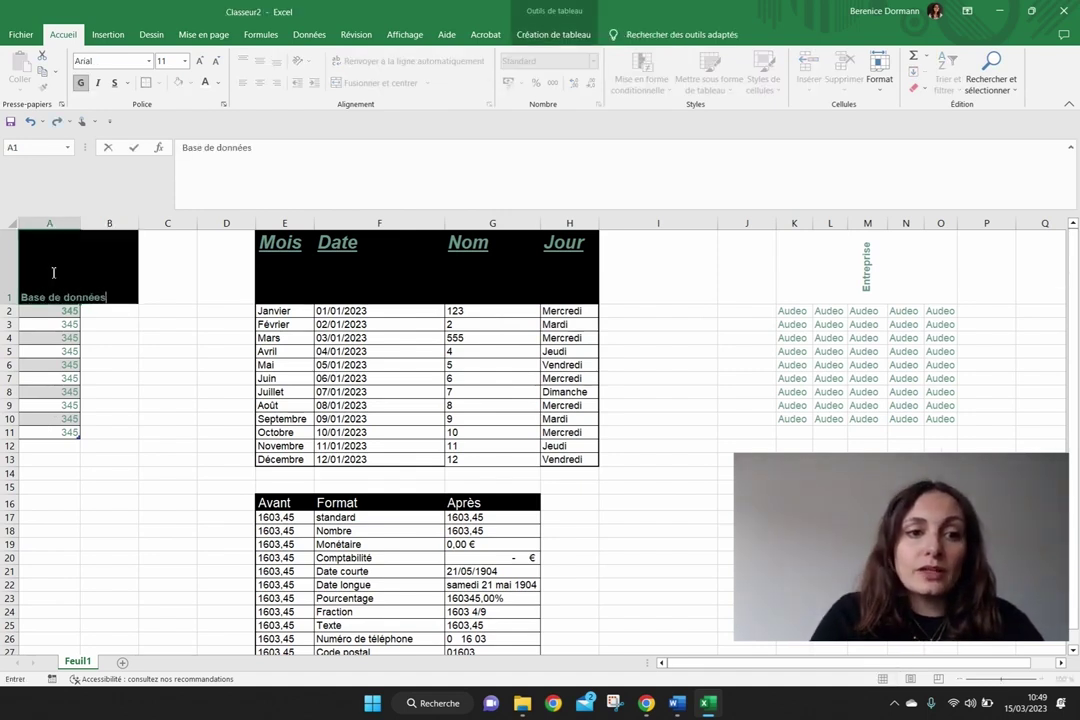
{"action": "key", "text": "ctrl+Return"}
{"action": "left_click_drag", "start_coordinate": [80, 223], "coordinate": [127, 224]}
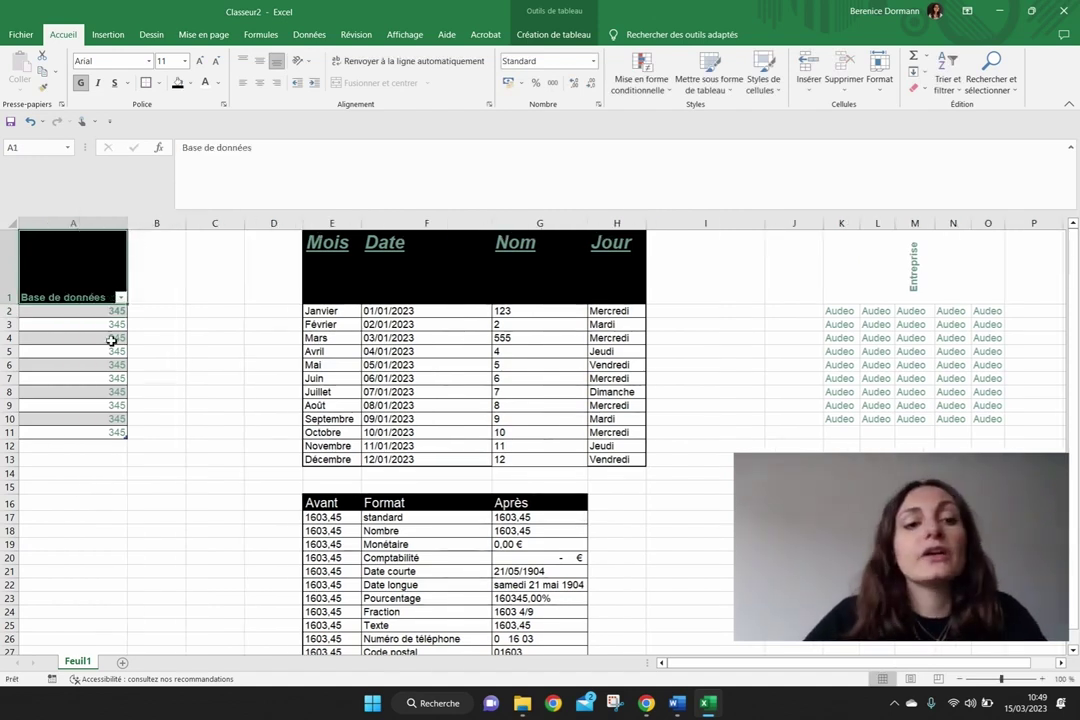
- Extend the table by entering 345 in cell A12, directly below its last row
{"action": "left_click", "coordinate": [90, 313]}
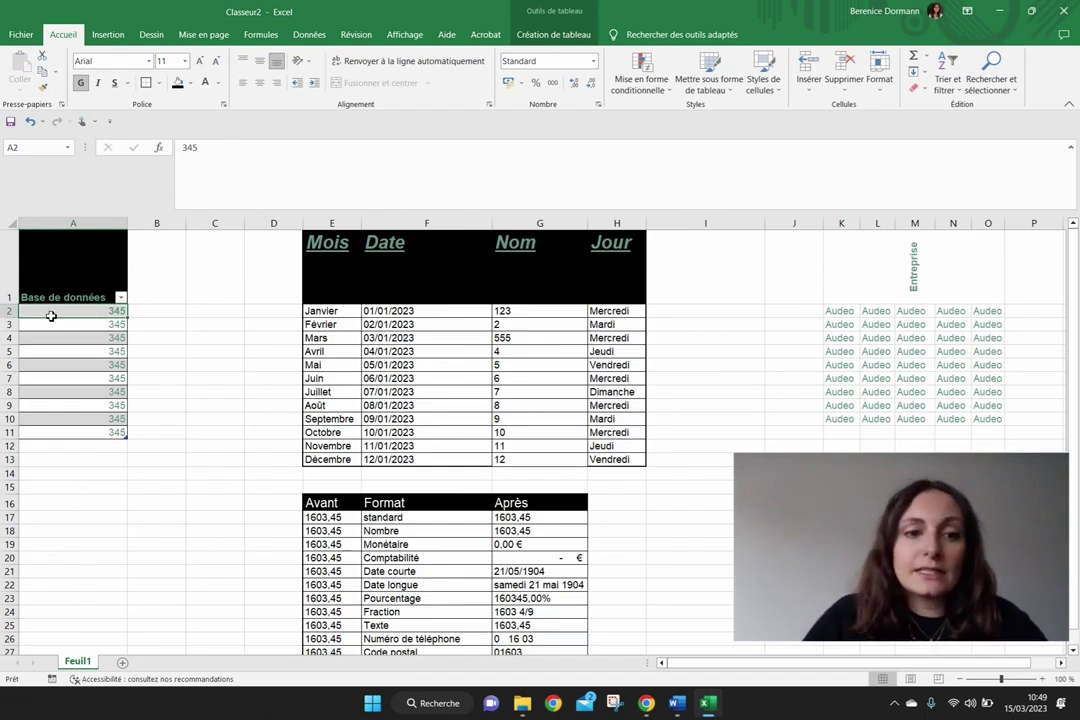
{"action": "left_click", "coordinate": [67, 441]}
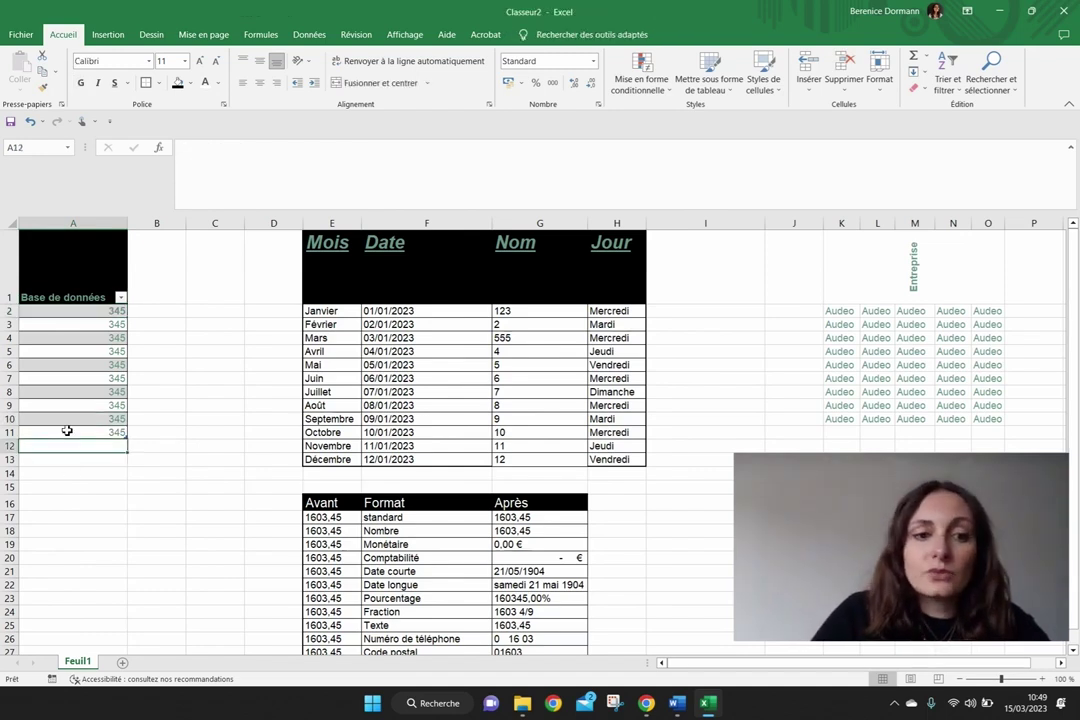
{"action": "type", "text": "345"}
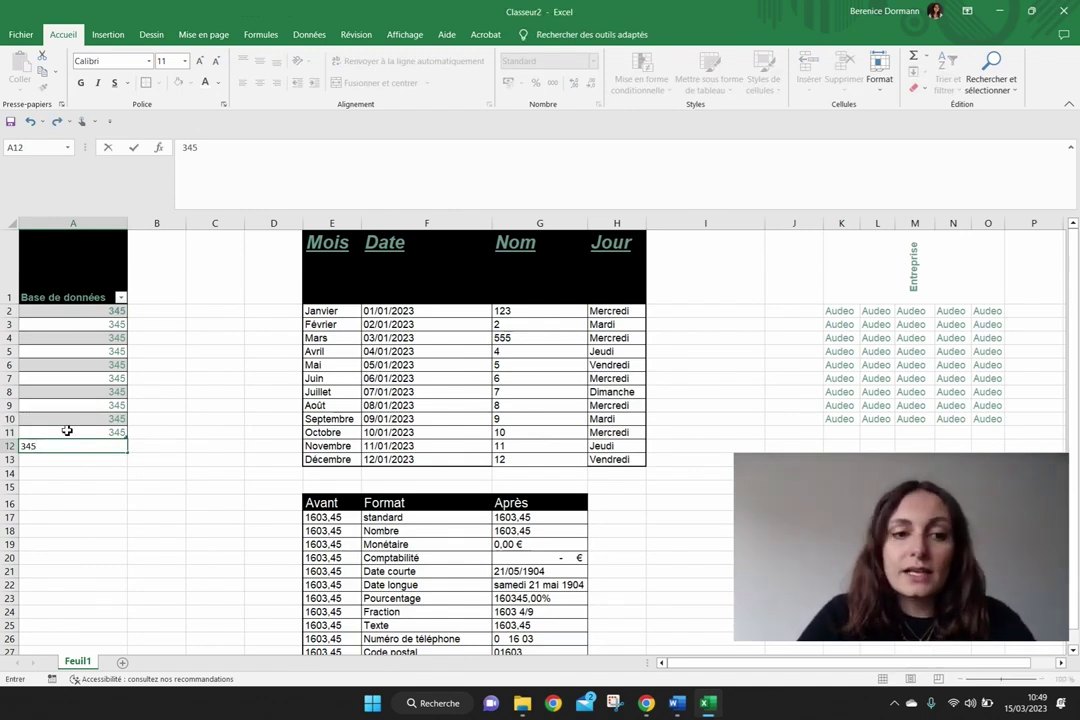
{"action": "key", "text": "Return"}
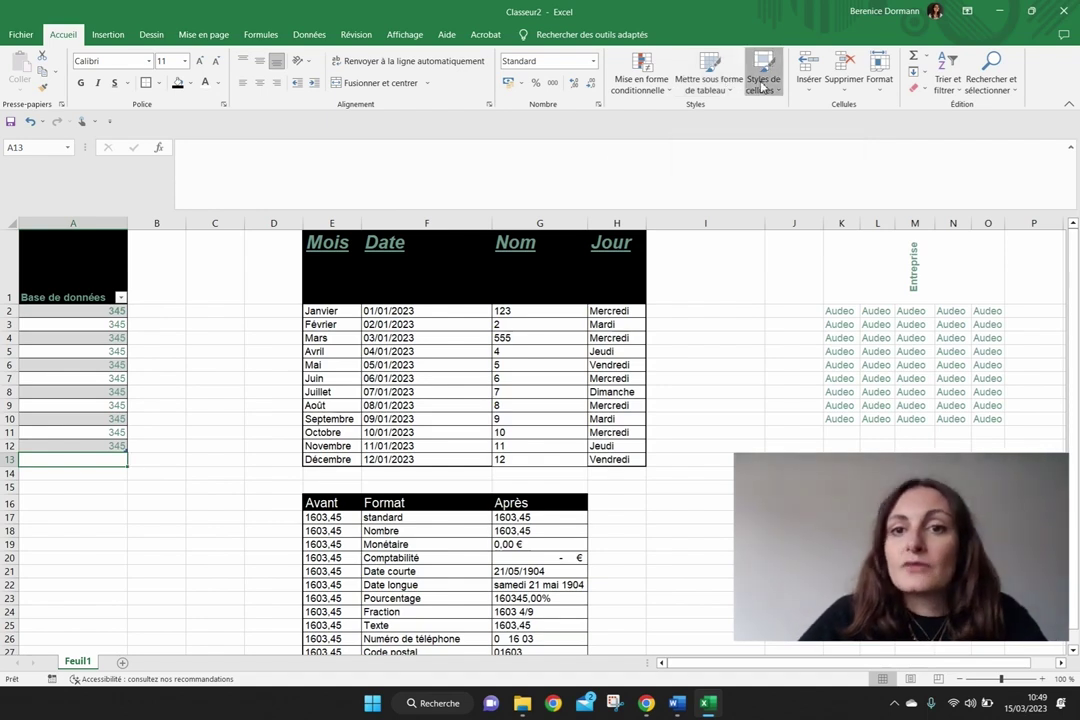
- Look through the available cell styles and enter "Bonjour" in cell A13, directly below the table
{"action": "left_click", "coordinate": [763, 82]}
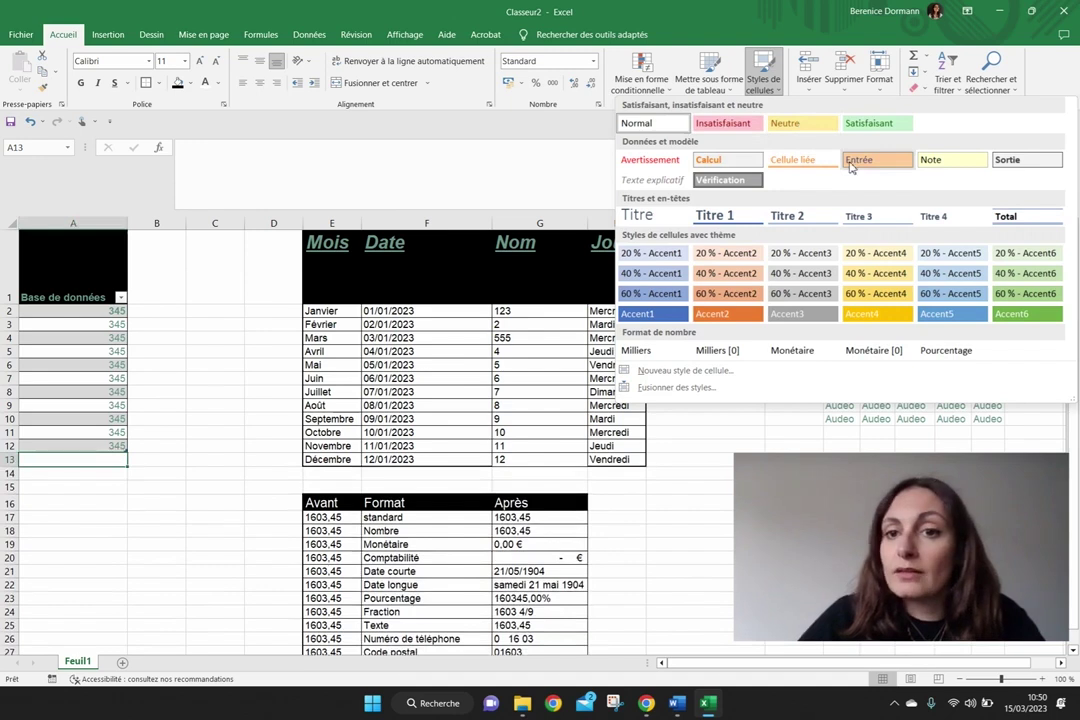
{"action": "left_click", "coordinate": [718, 222]}
{"action": "double_click", "coordinate": [61, 467]}
{"action": "type", "text": "Bonjour"}
{"action": "key", "text": "Return"}
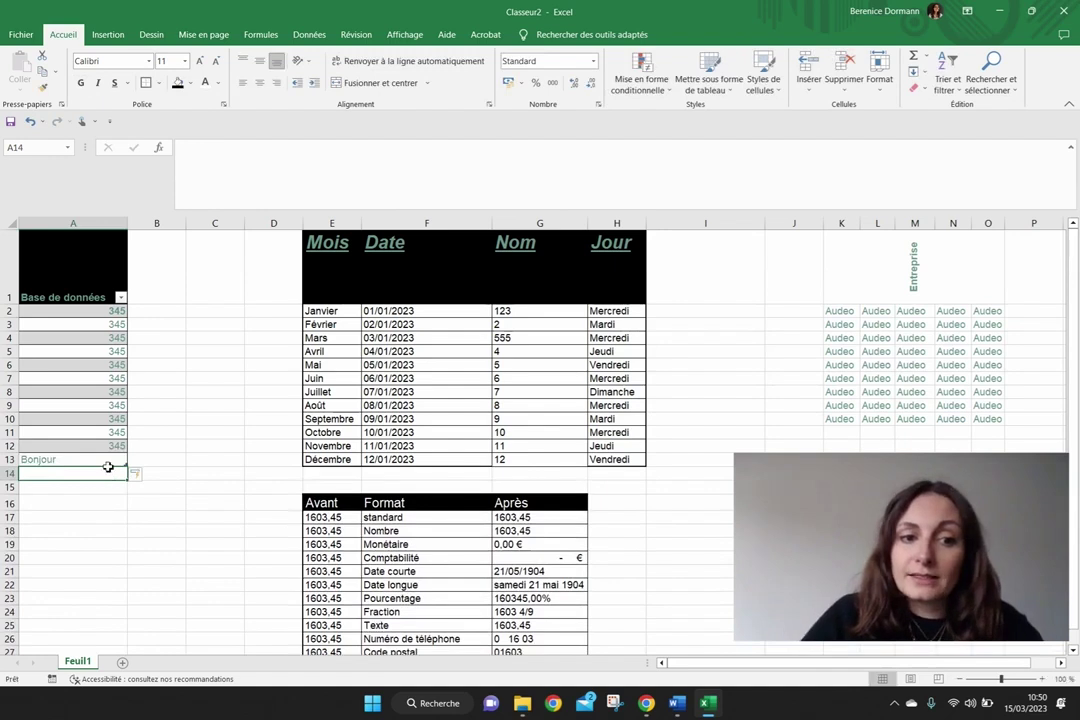
{"action": "left_click", "coordinate": [108, 463]}
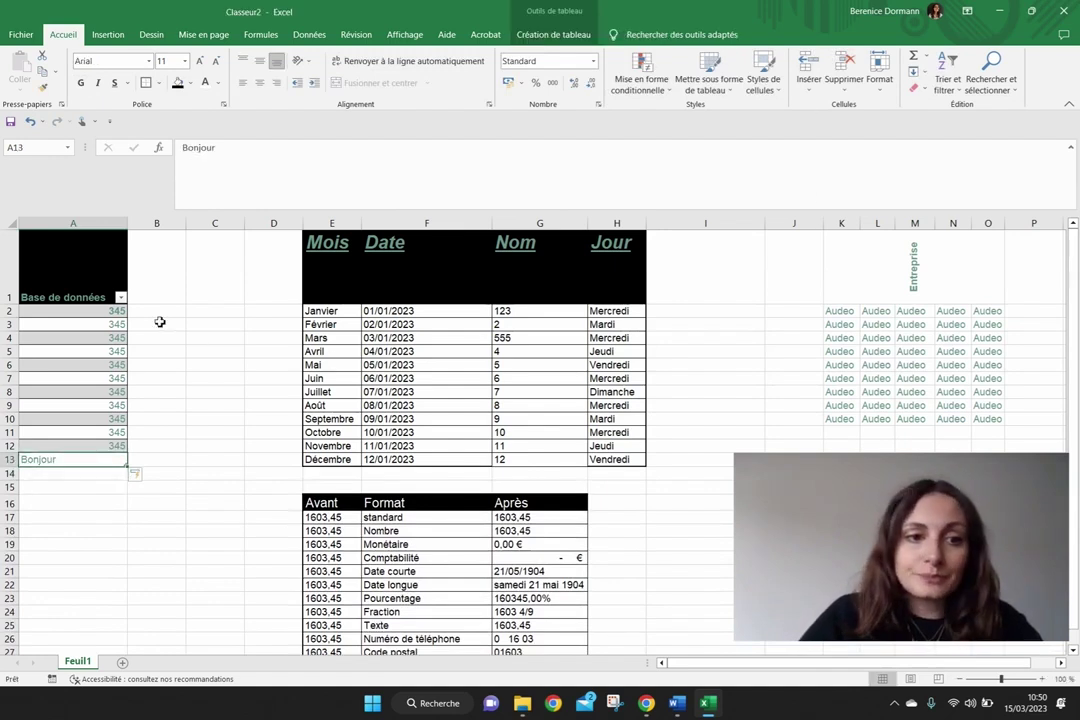
{"action": "left_click", "coordinate": [120, 294]}
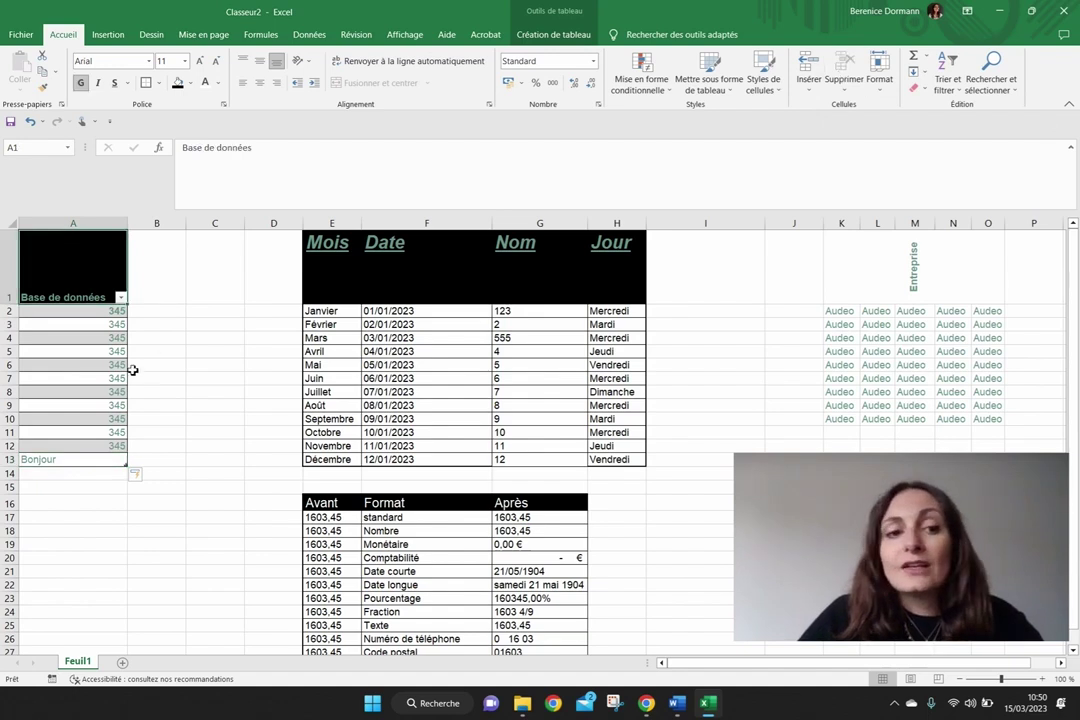
- Insert a full sheet row at row 5, above Avril, and enter "Bonjour" in cell A5
{"action": "left_click", "coordinate": [15, 351]}
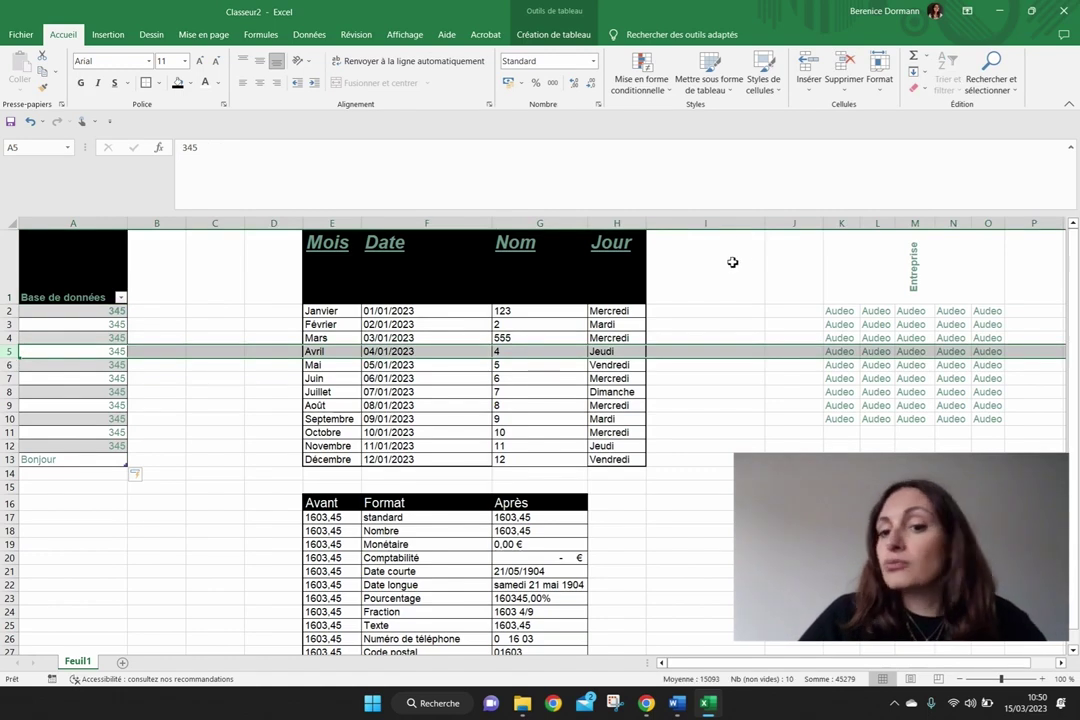
{"action": "left_click", "coordinate": [807, 70]}
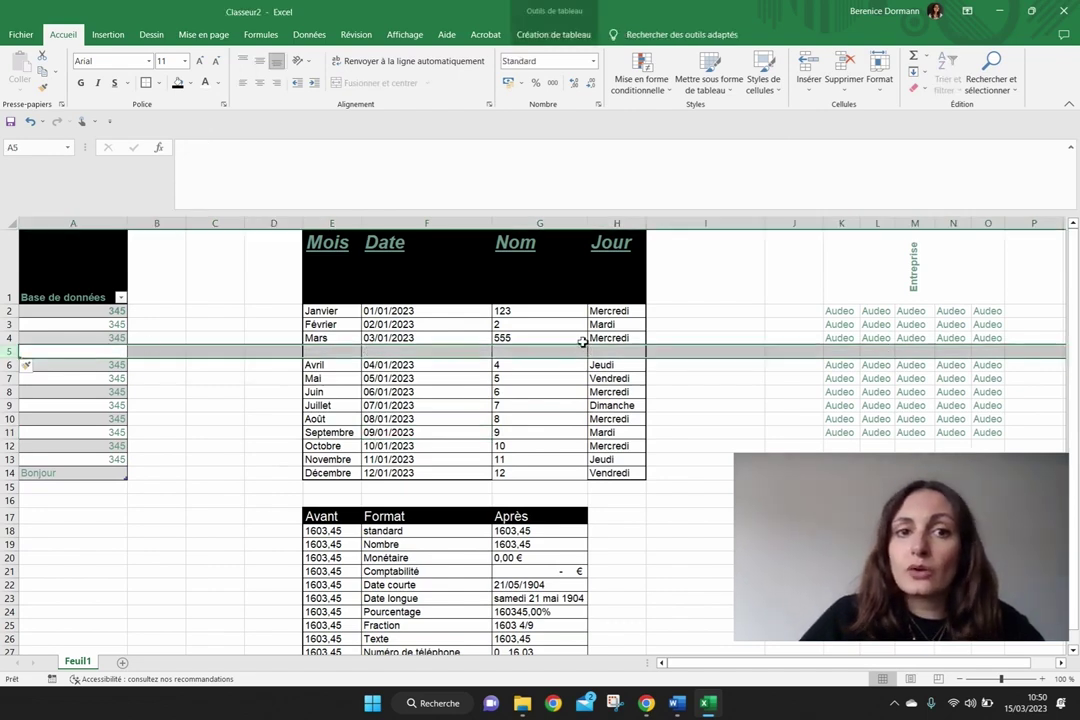
{"action": "left_click", "coordinate": [215, 432]}
{"action": "left_click", "coordinate": [110, 357]}
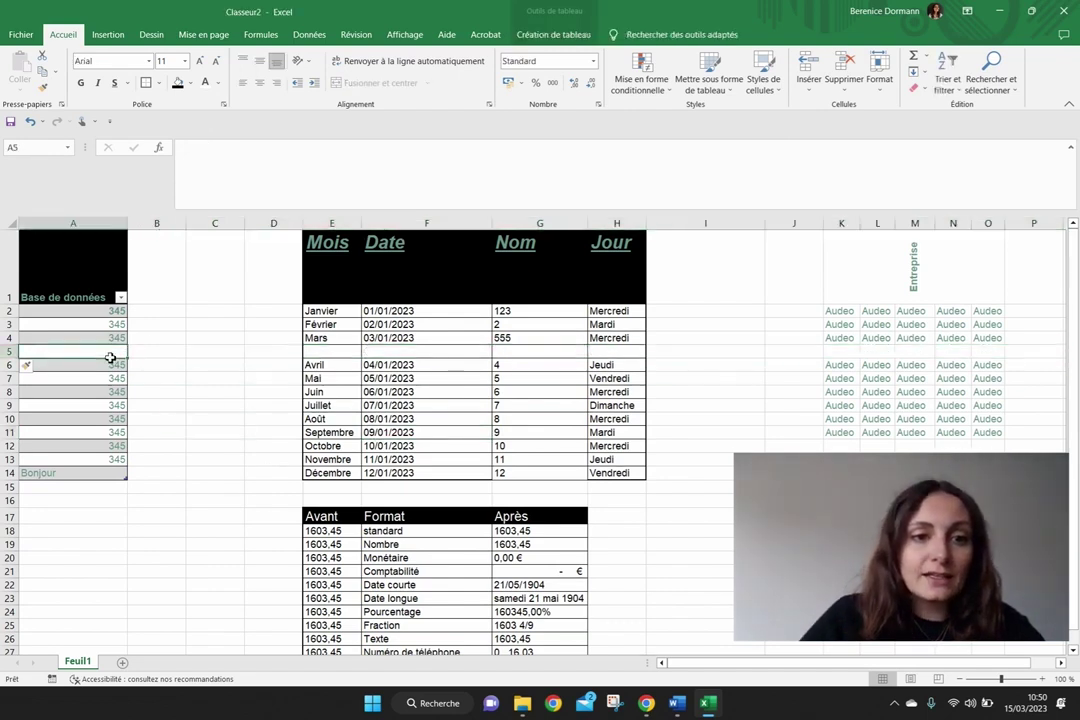
{"action": "type", "text": "Bonjour"}
{"action": "key", "text": "Return"}
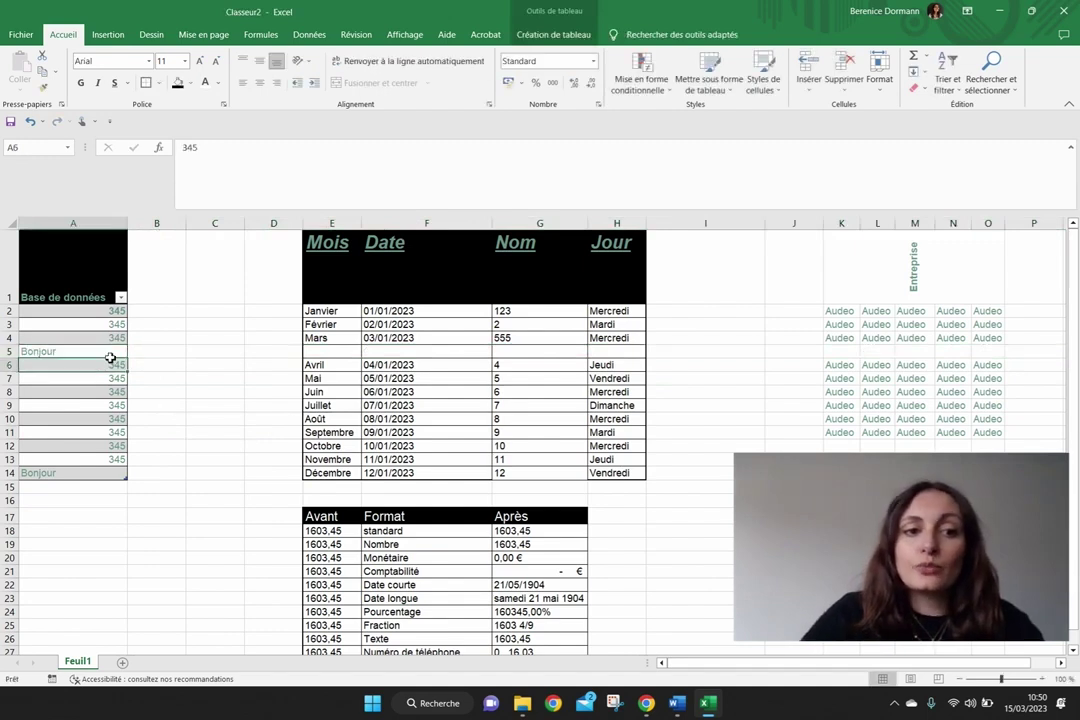
- Insert an empty row only within the Base de données table at A5, above "Bonjour"
{"action": "left_click", "coordinate": [10, 353]}
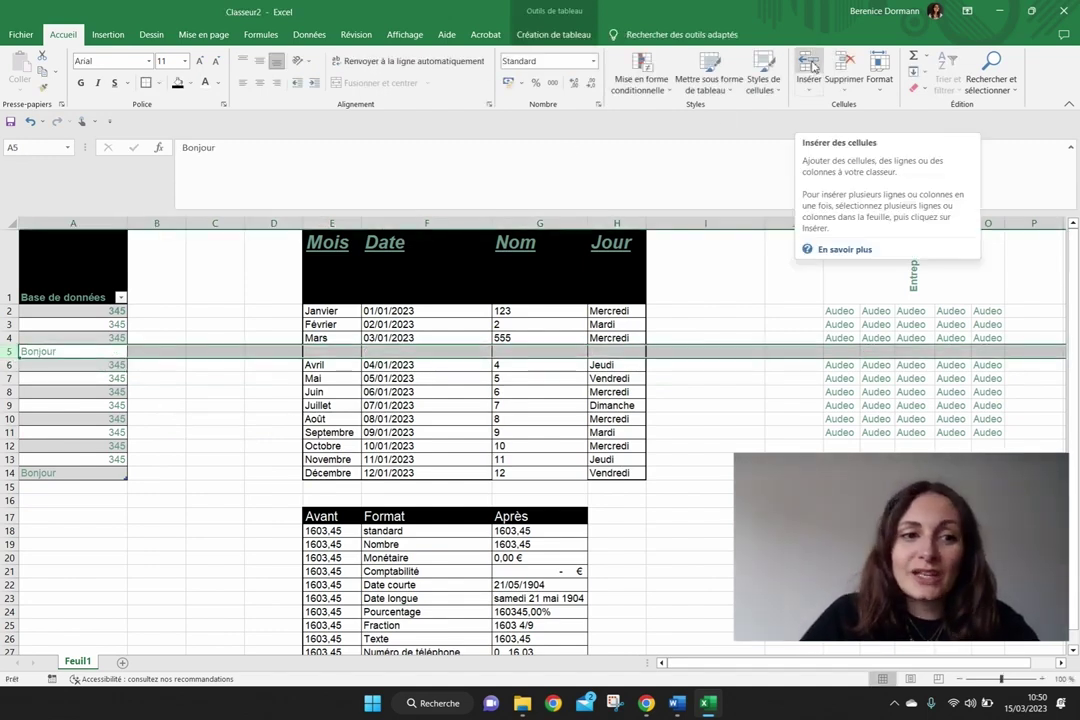
{"action": "left_click", "coordinate": [12, 366]}
{"action": "left_click", "coordinate": [46, 353]}
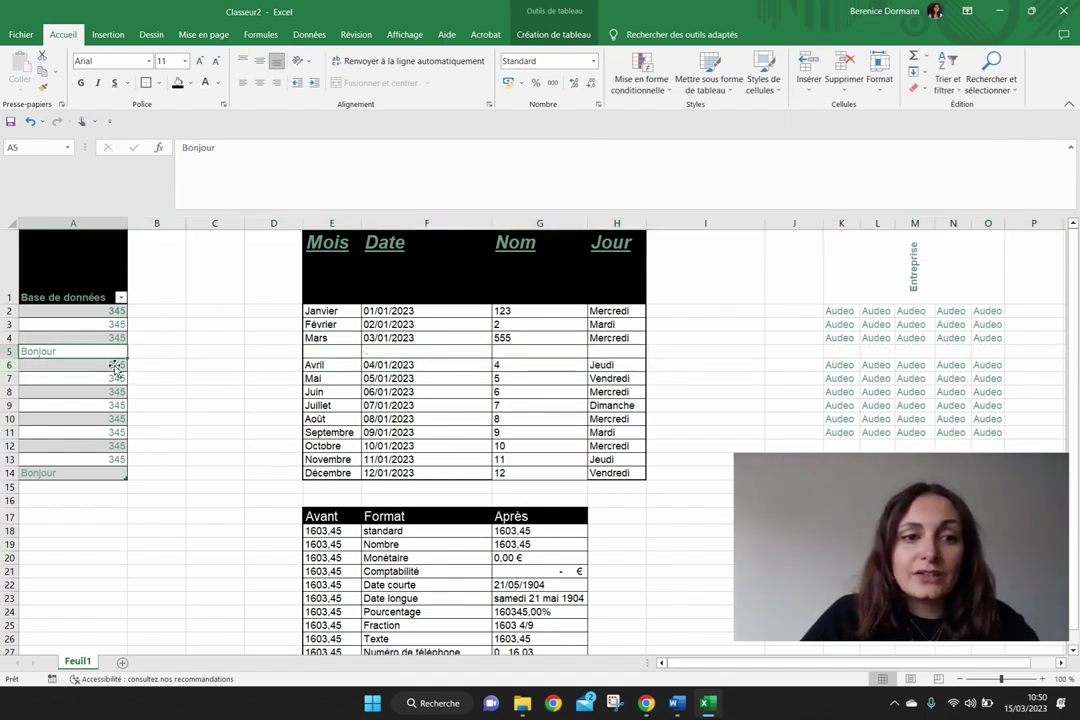
{"action": "left_click", "coordinate": [808, 64]}
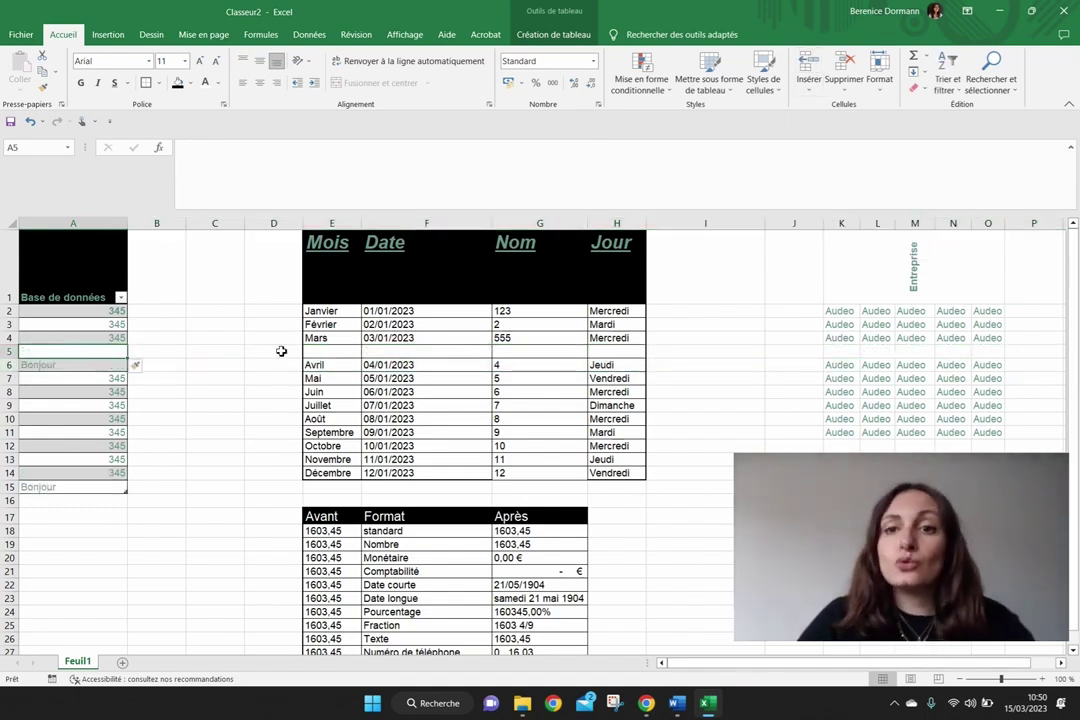
- Insert a new sheet column to the left of the Base de données table and review the insertion options
{"action": "left_click", "coordinate": [810, 90]}
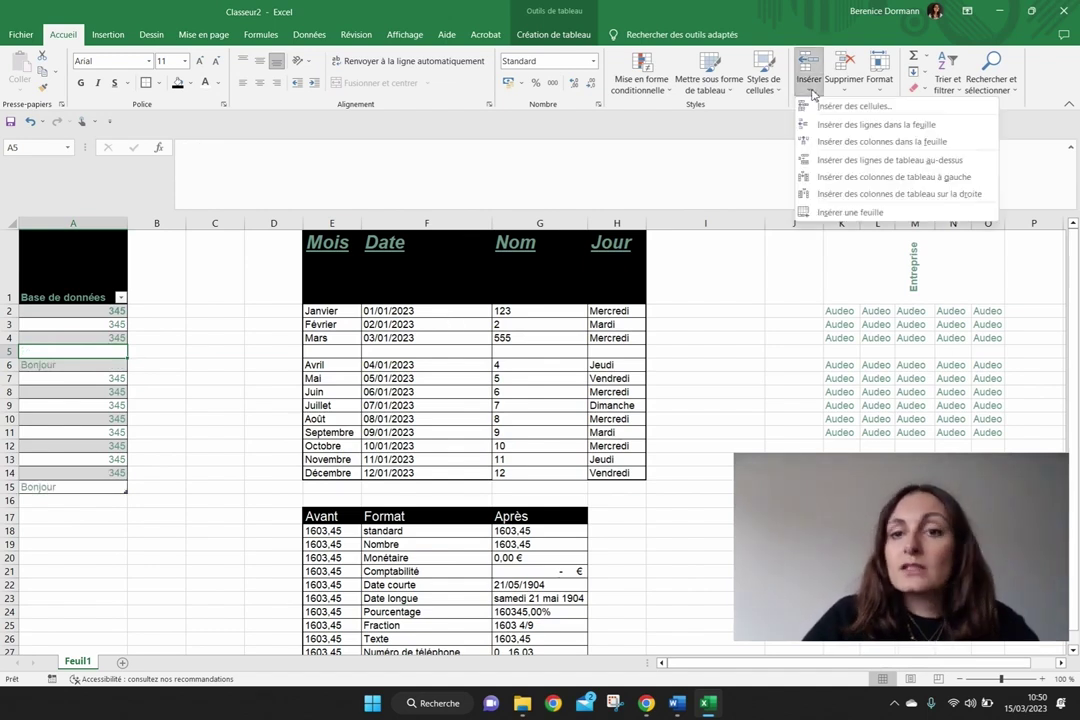
{"action": "left_click", "coordinate": [855, 142]}
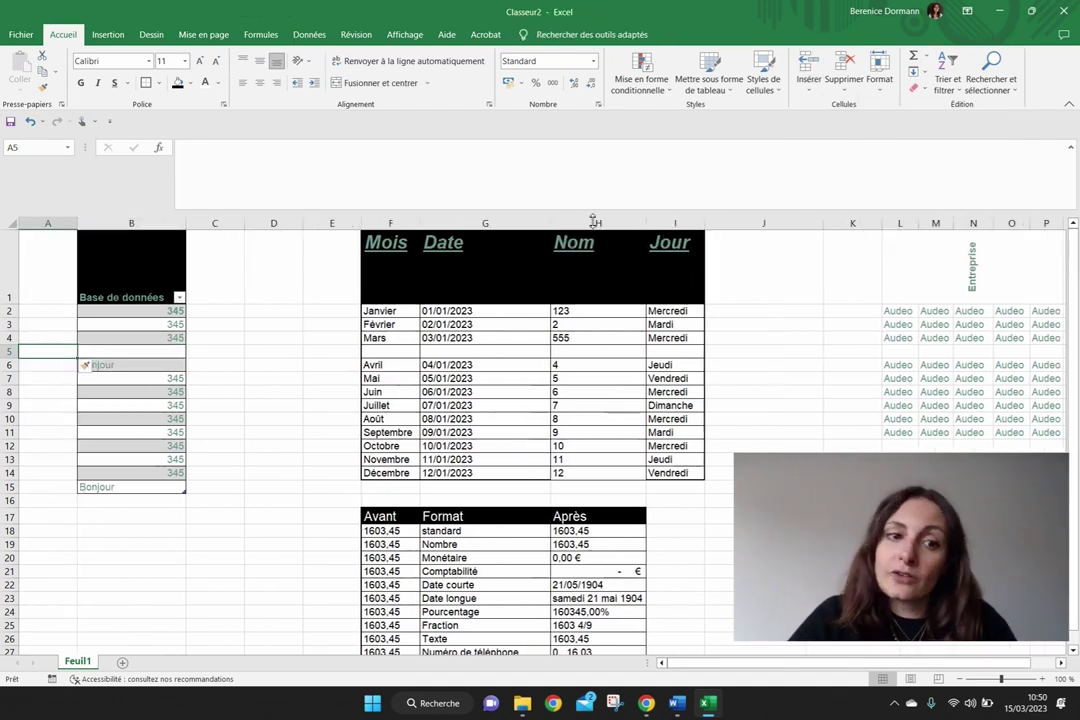
{"action": "left_click", "coordinate": [821, 90]}
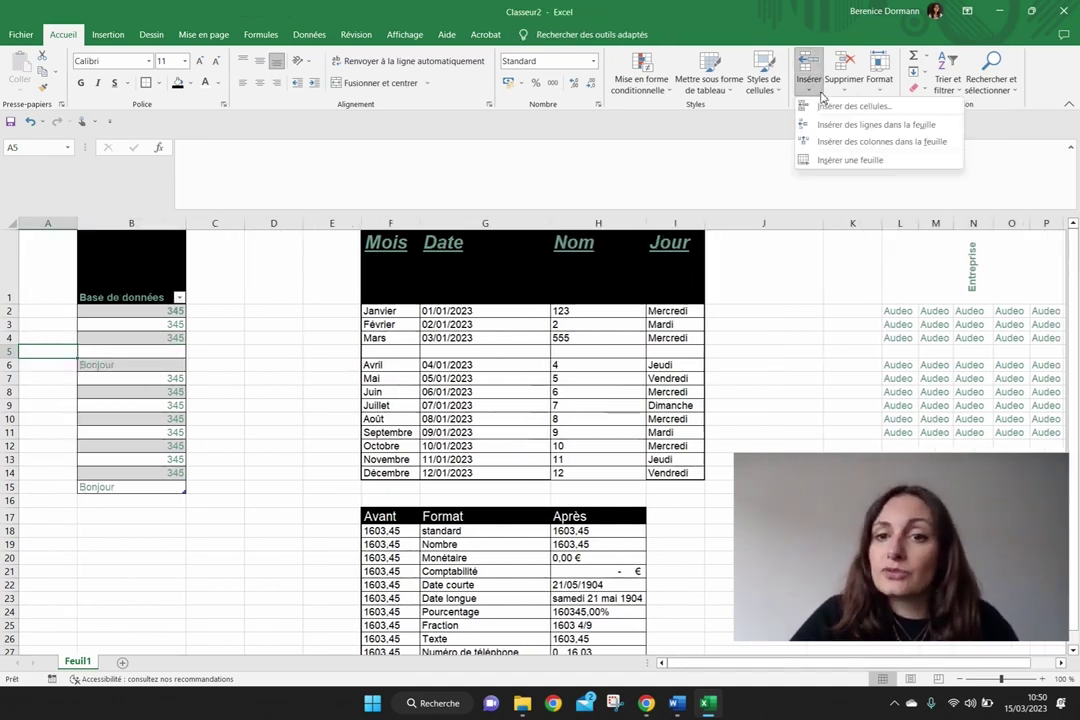
{"action": "left_click", "coordinate": [42, 410]}
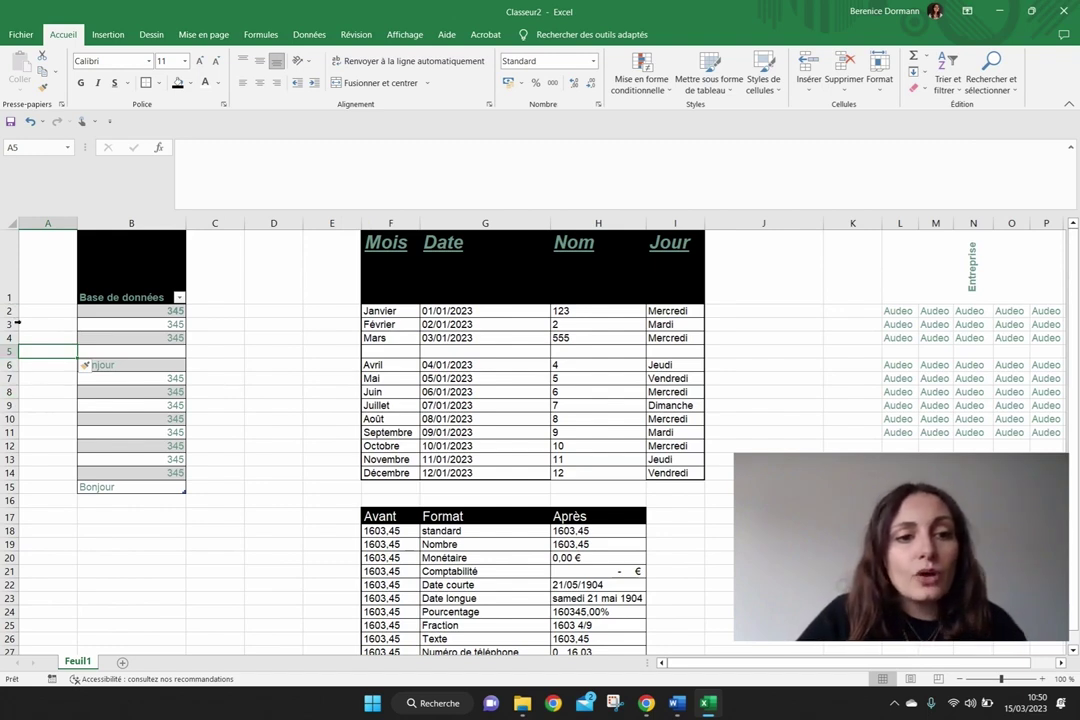
- Insert another full empty row at row 5 from the row's context commands
{"action": "left_click", "coordinate": [14, 362]}
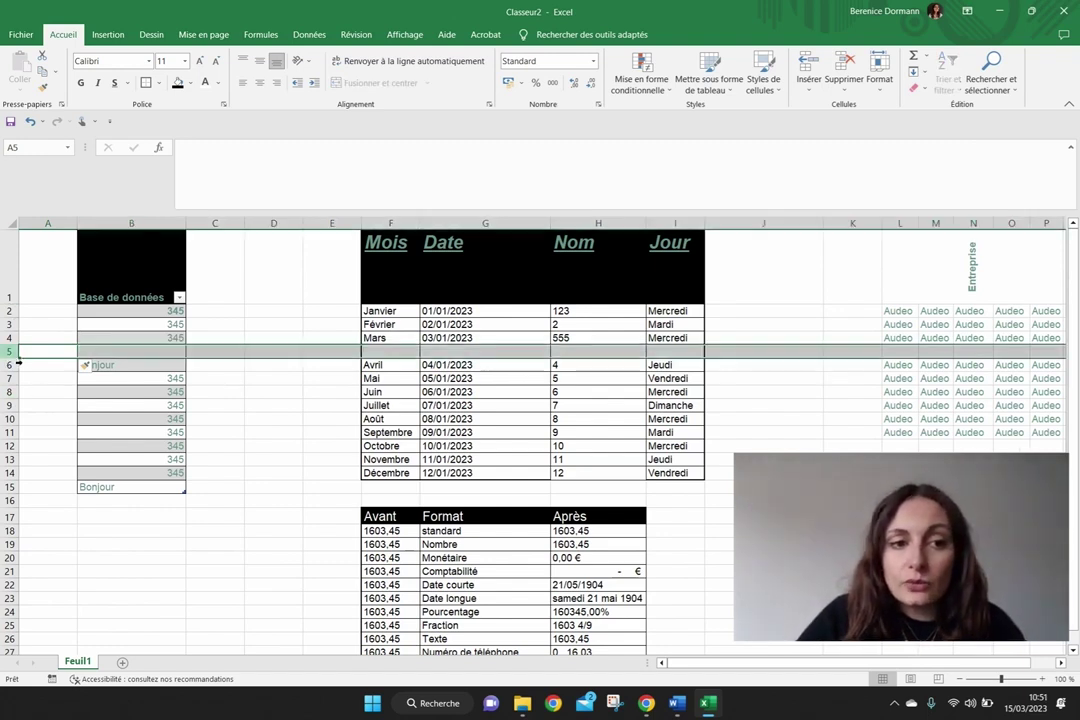
{"action": "right_click", "coordinate": [10, 353]}
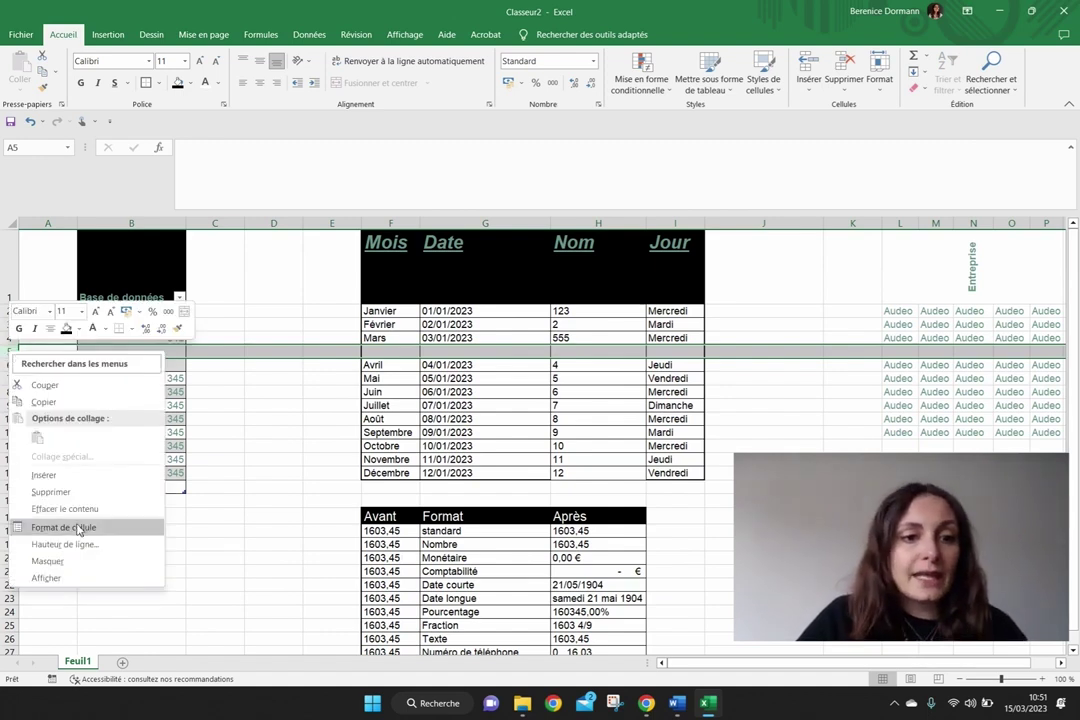
{"action": "left_click", "coordinate": [77, 475]}
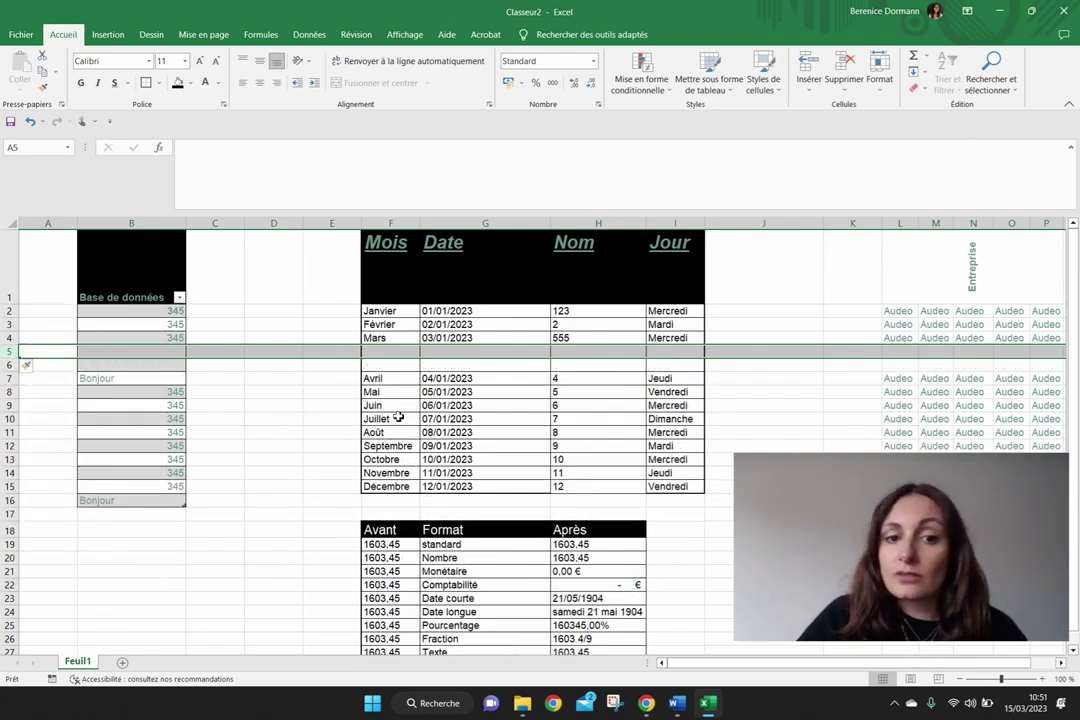
- Insert a sheet column before the Date column and delete that new column again
{"action": "left_click", "coordinate": [392, 405]}
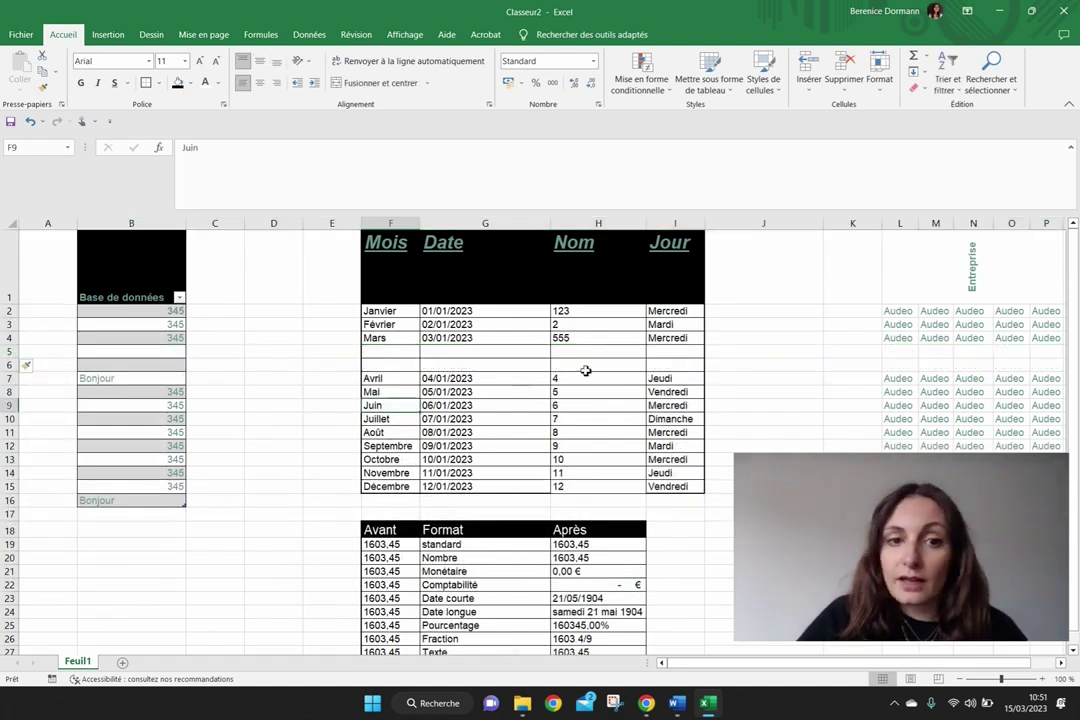
{"action": "left_click", "coordinate": [479, 227]}
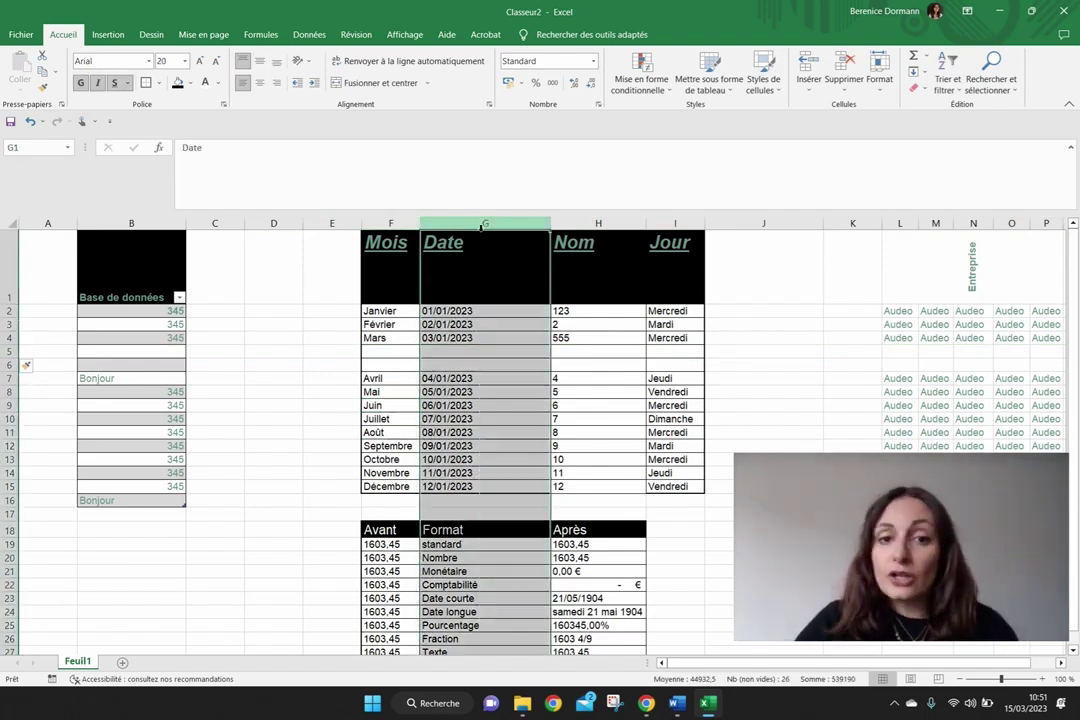
{"action": "right_click", "coordinate": [480, 233]}
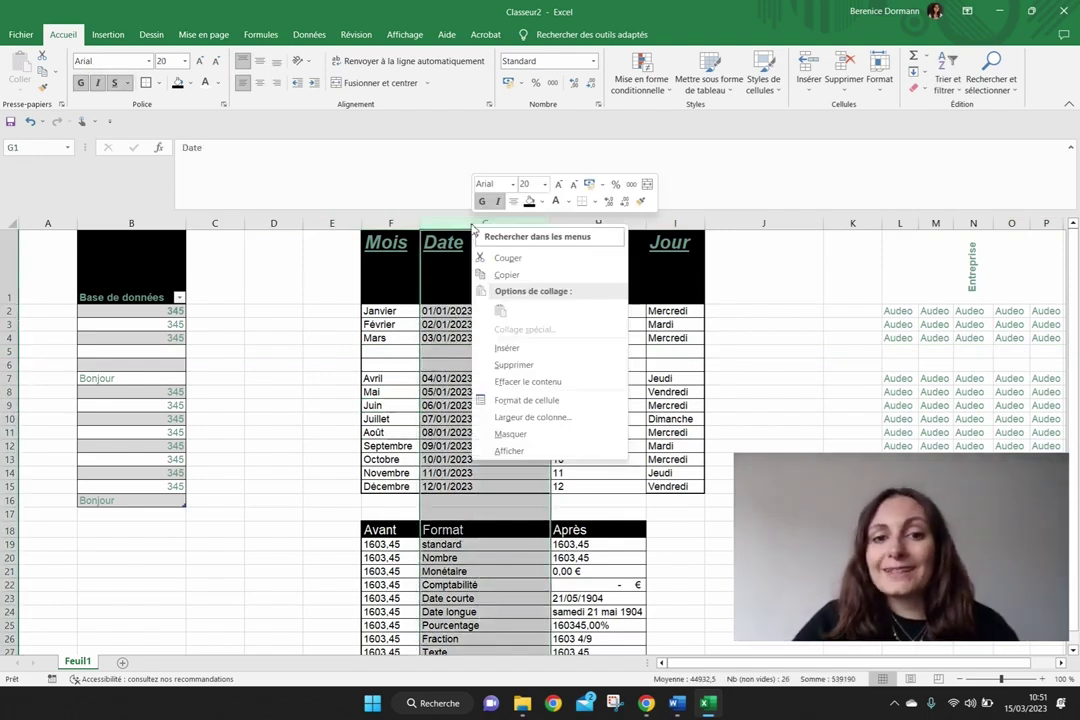
{"action": "left_click", "coordinate": [511, 350]}
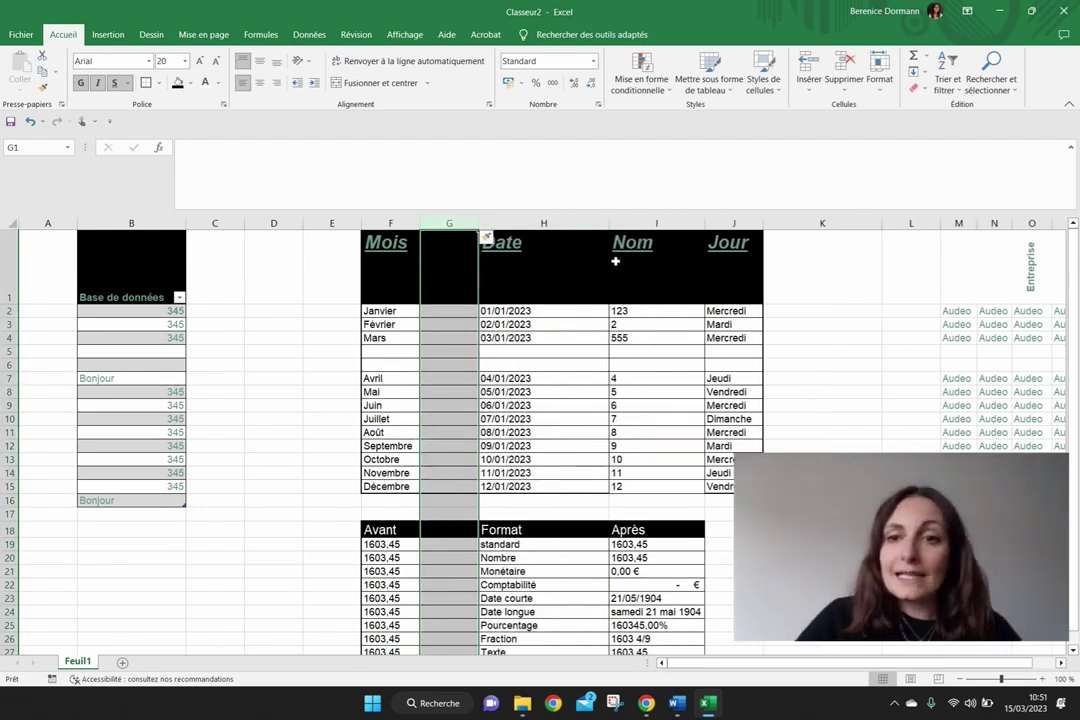
{"action": "left_click", "coordinate": [846, 64]}
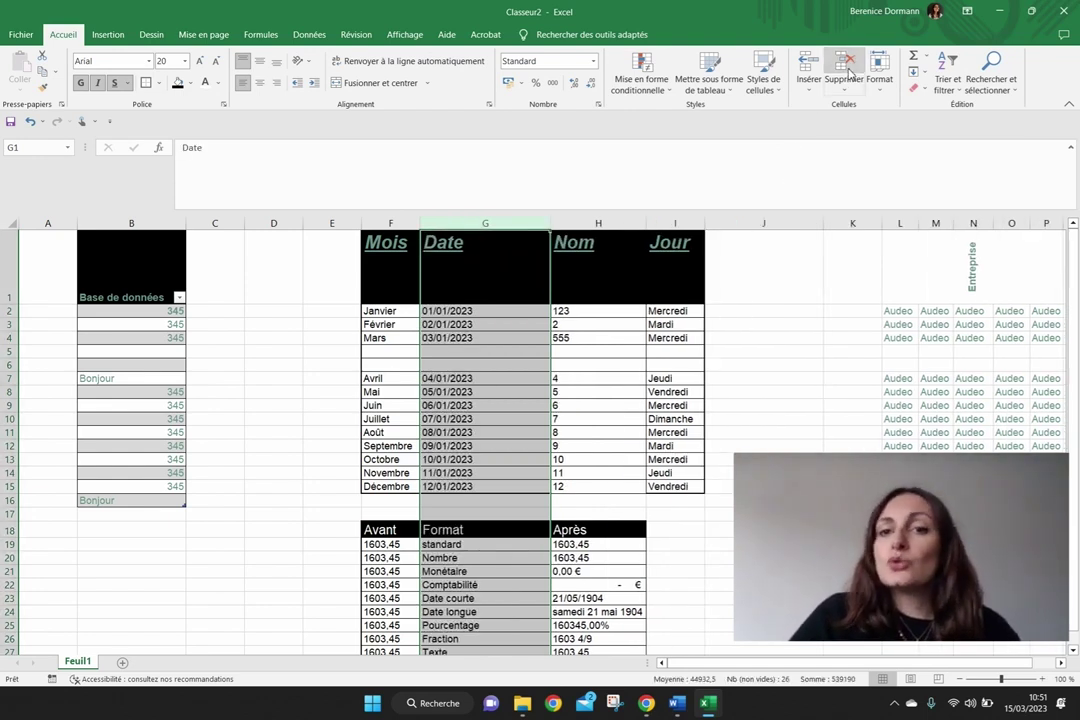
- Delete the empty row 5 from the Base de données table only, and delete the remaining empty row 5 across the whole sheet
{"action": "left_click", "coordinate": [123, 353]}
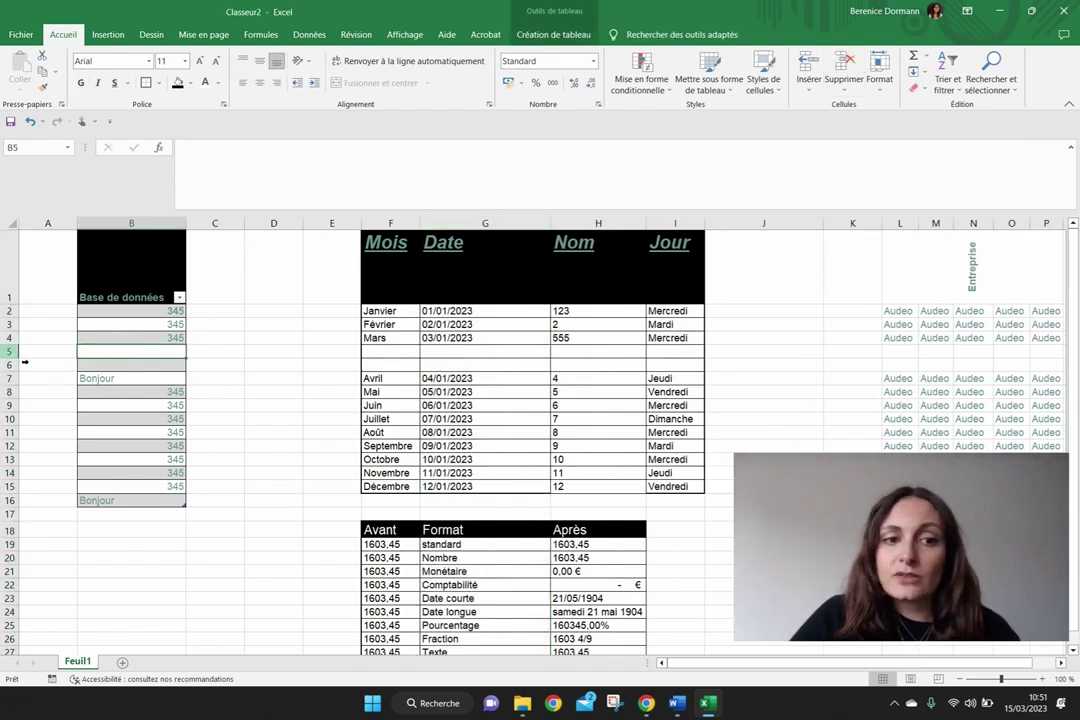
{"action": "left_click", "coordinate": [845, 63]}
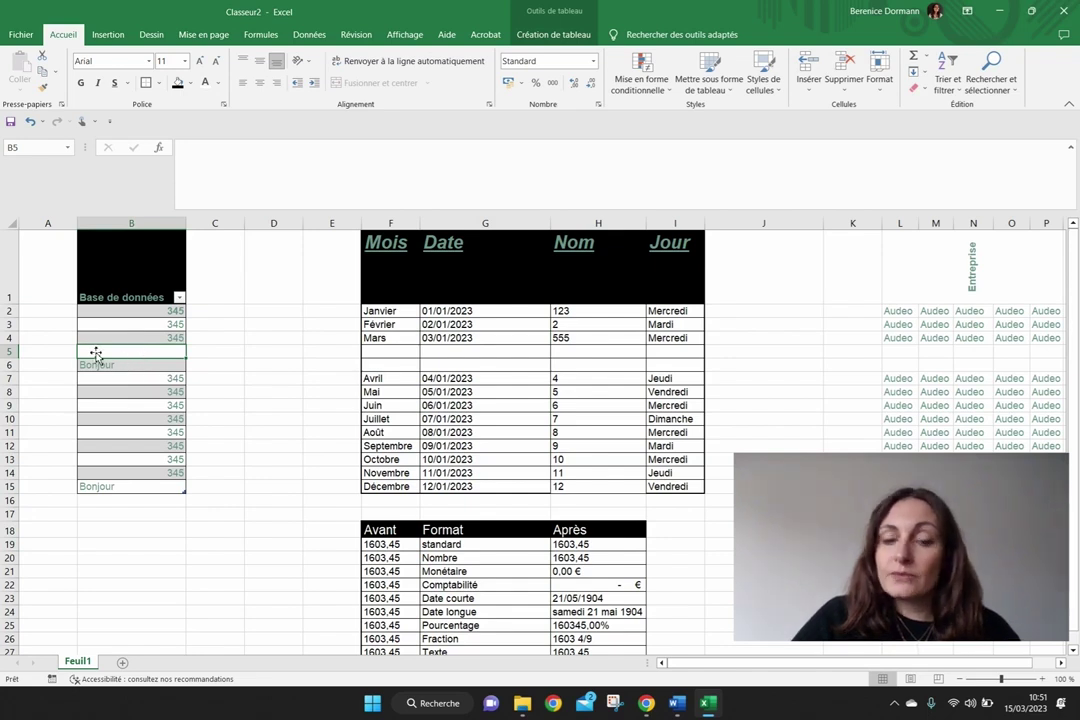
{"action": "left_click", "coordinate": [21, 360]}
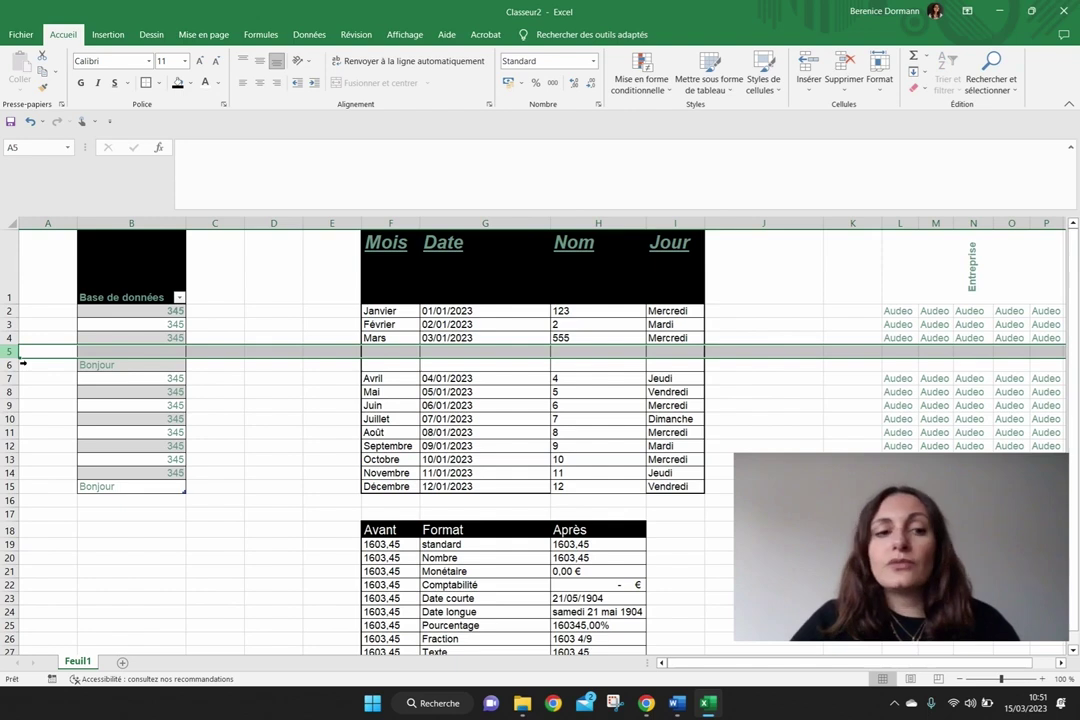
{"action": "left_click", "coordinate": [843, 66]}
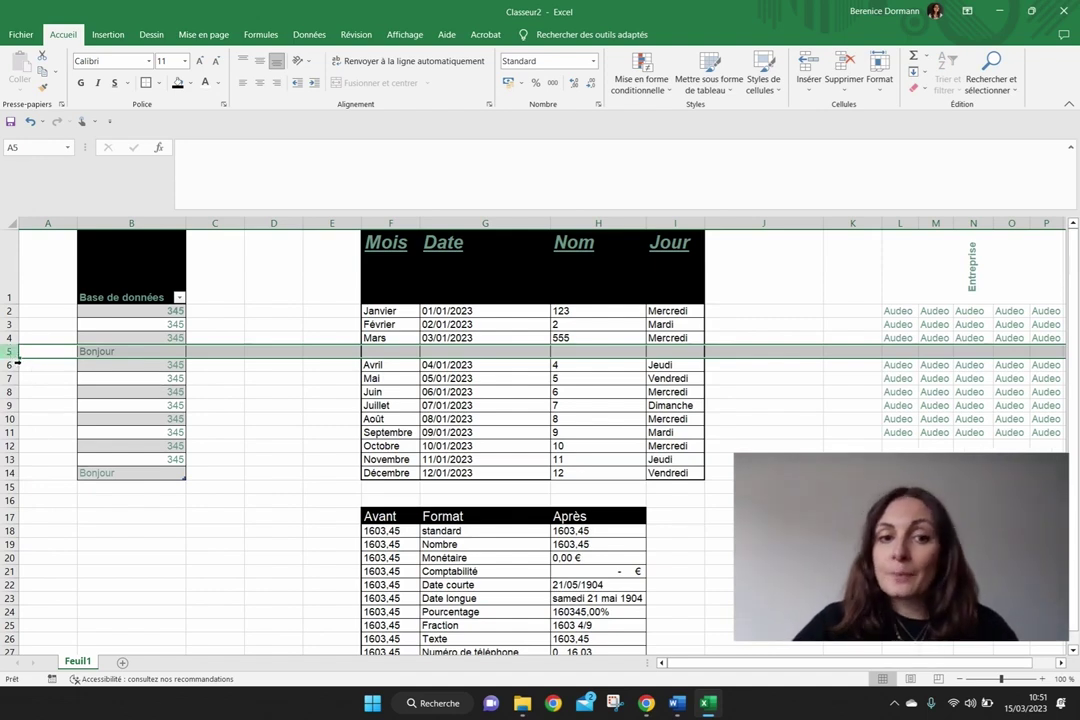
- Delete the full sheet row 5 that contains "Bonjour" using the row's context commands
{"action": "right_click", "coordinate": [12, 351]}
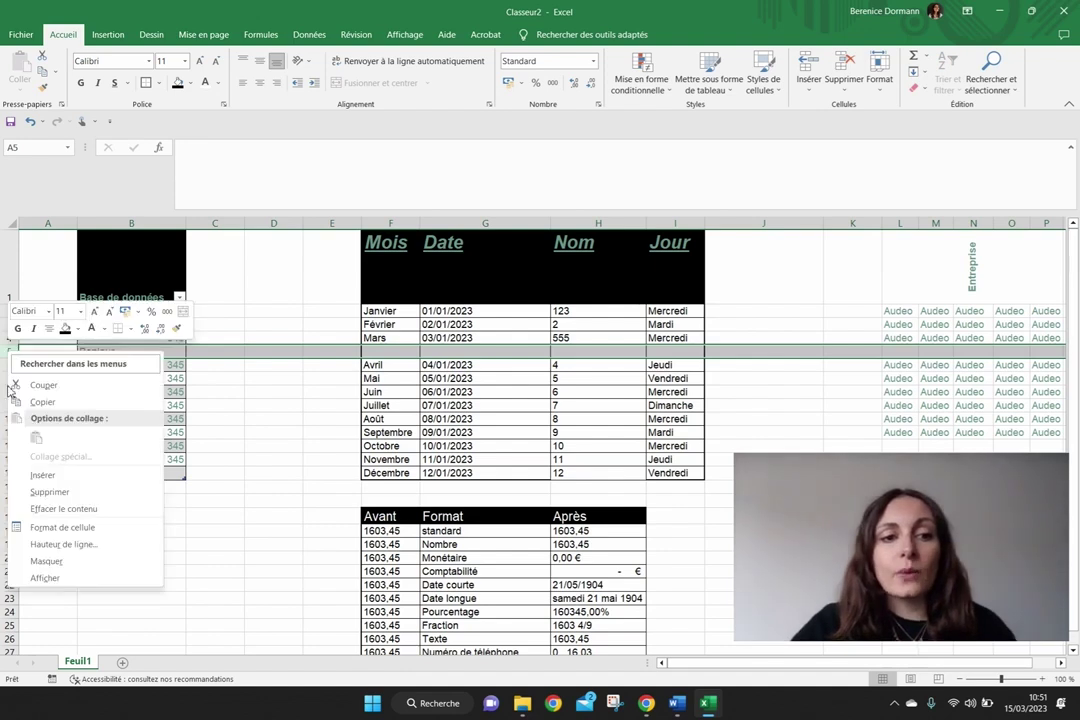
{"action": "left_click", "coordinate": [27, 490]}
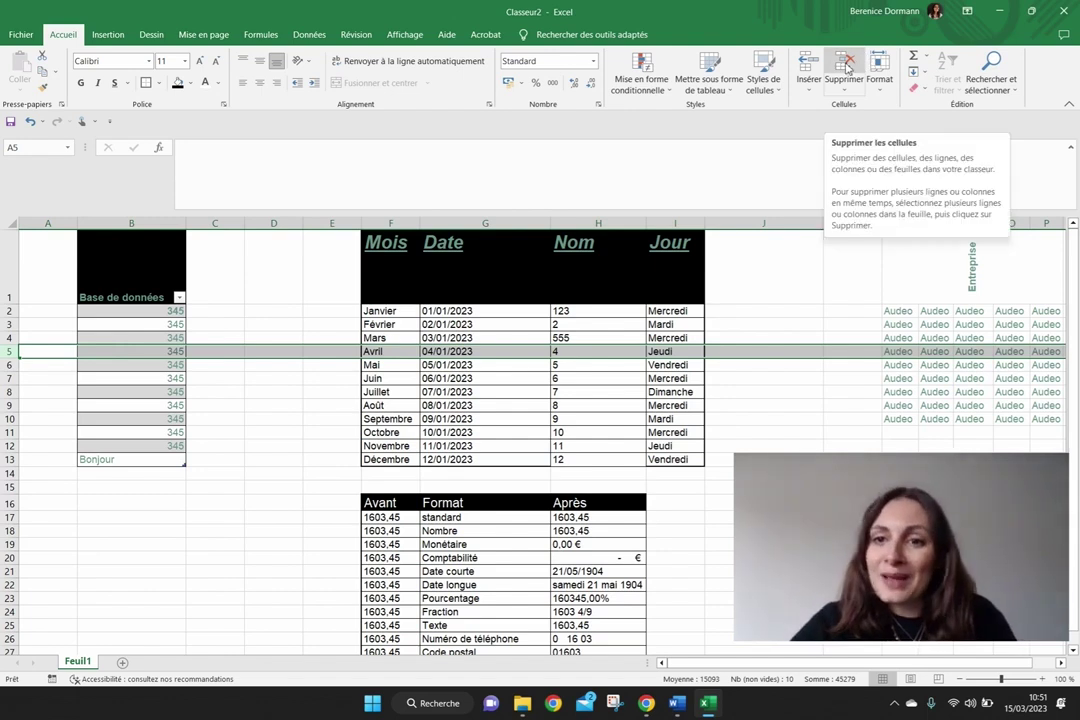
{"action": "left_click", "coordinate": [301, 407]}
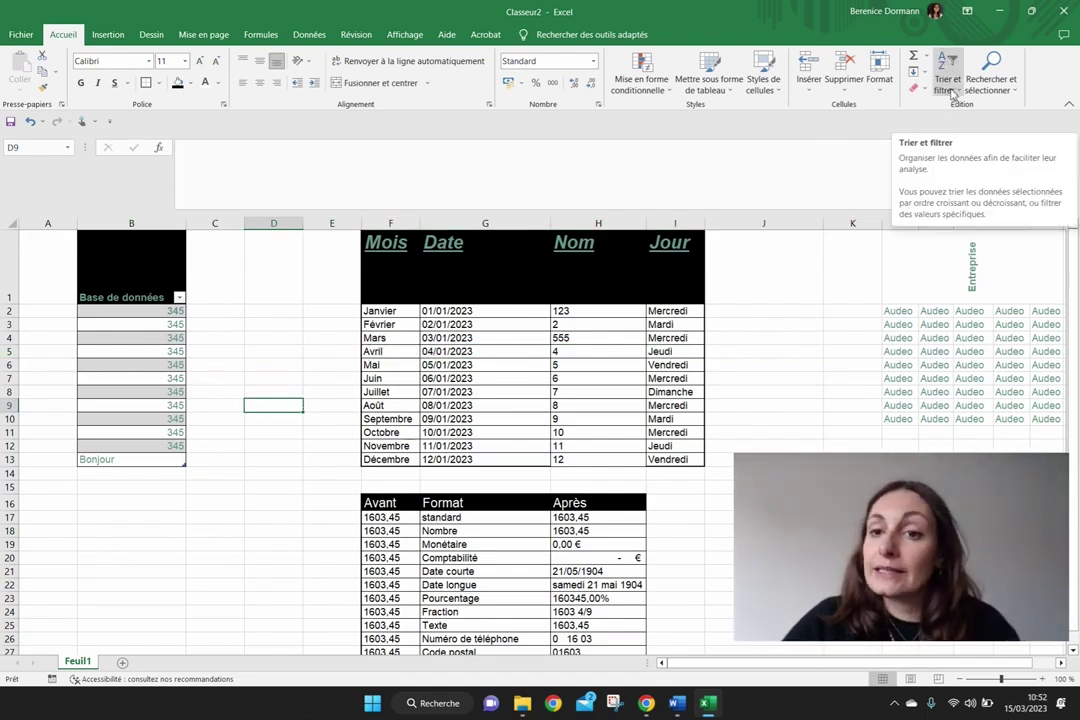
- Add filters to the Mois, Date, Nom and Jour headers of the range F1:I13
{"action": "left_click", "coordinate": [494, 290]}
{"action": "left_click", "coordinate": [401, 274]}
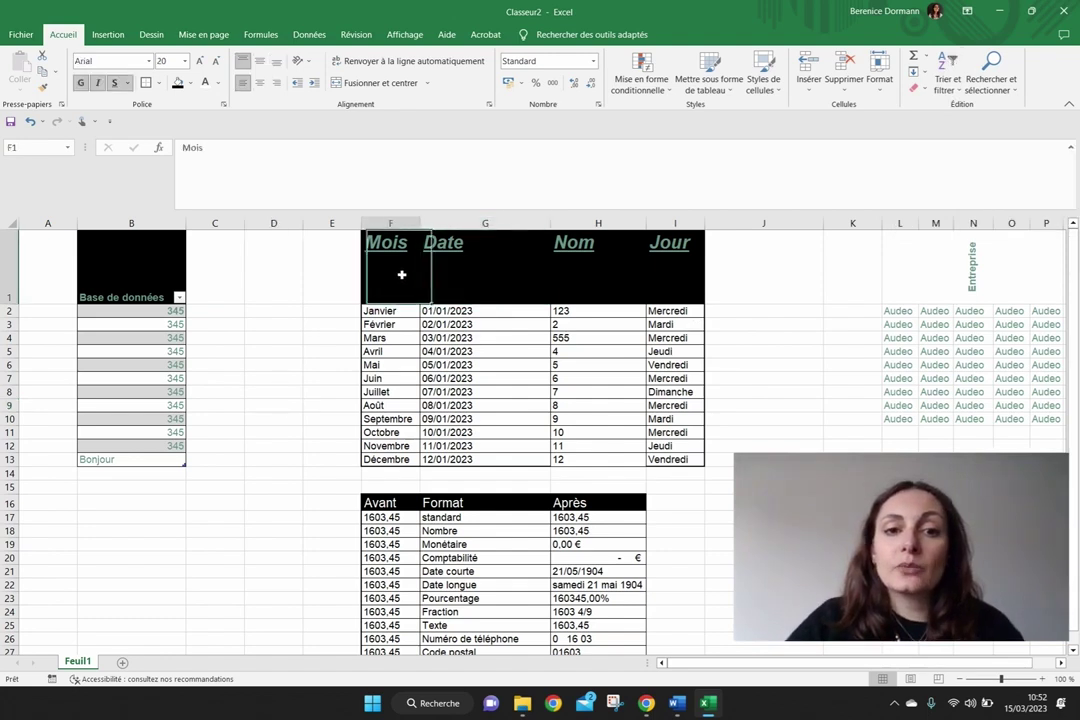
{"action": "left_click_drag", "start_coordinate": [401, 274], "coordinate": [681, 467]}
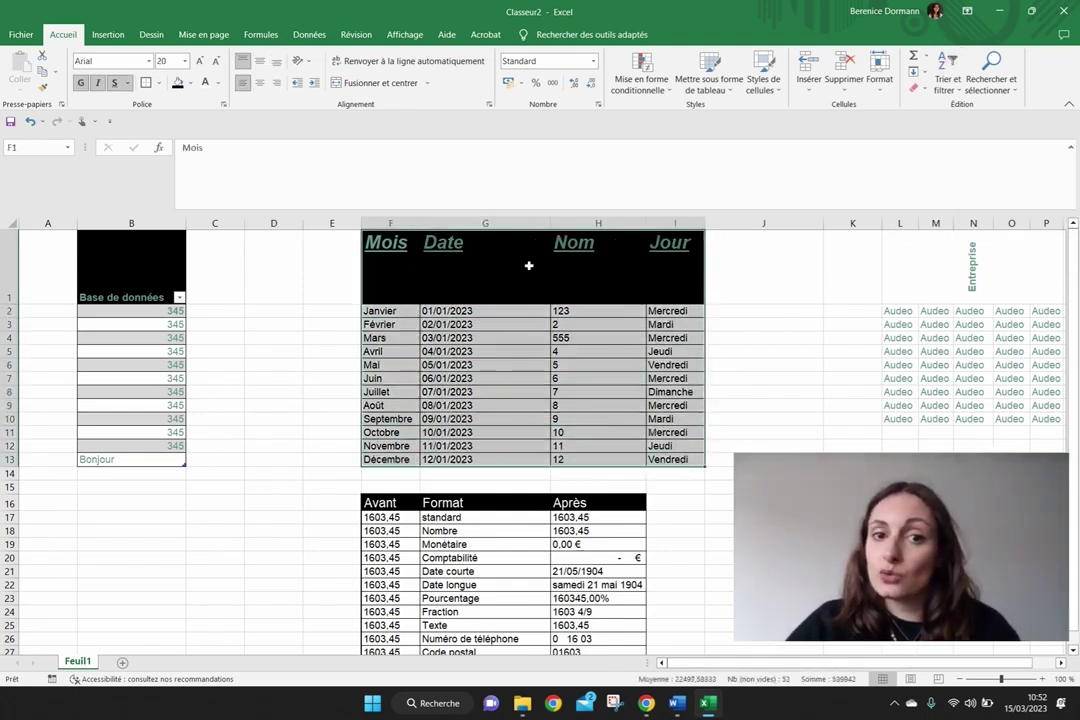
{"action": "left_click", "coordinate": [948, 85]}
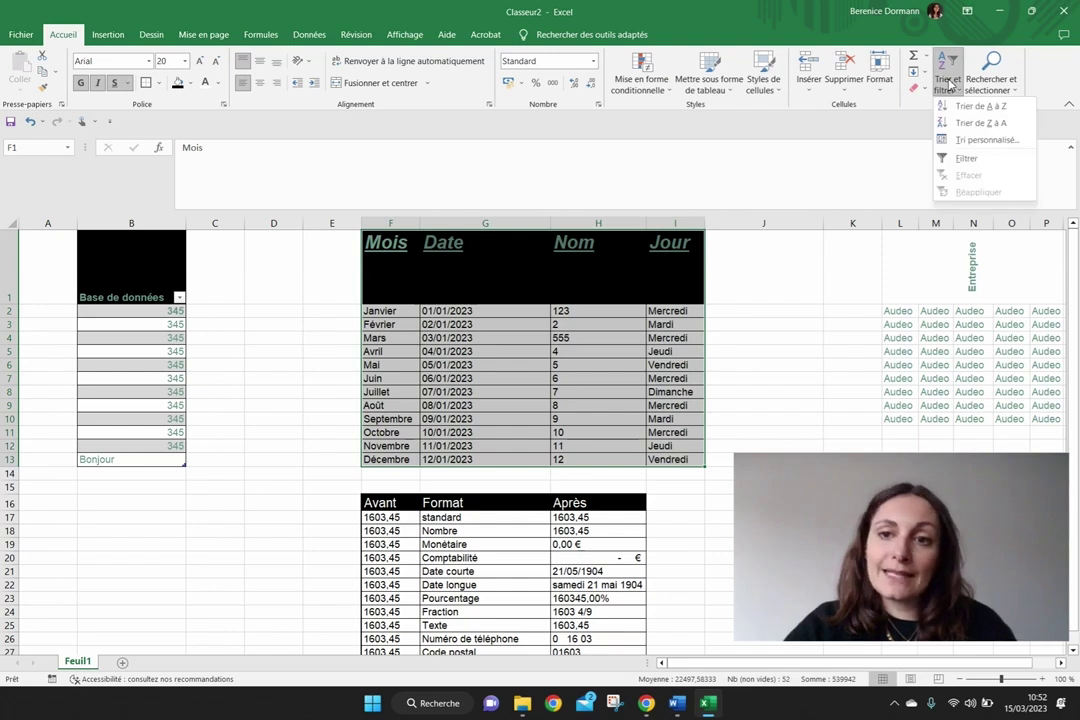
{"action": "left_click", "coordinate": [960, 162]}
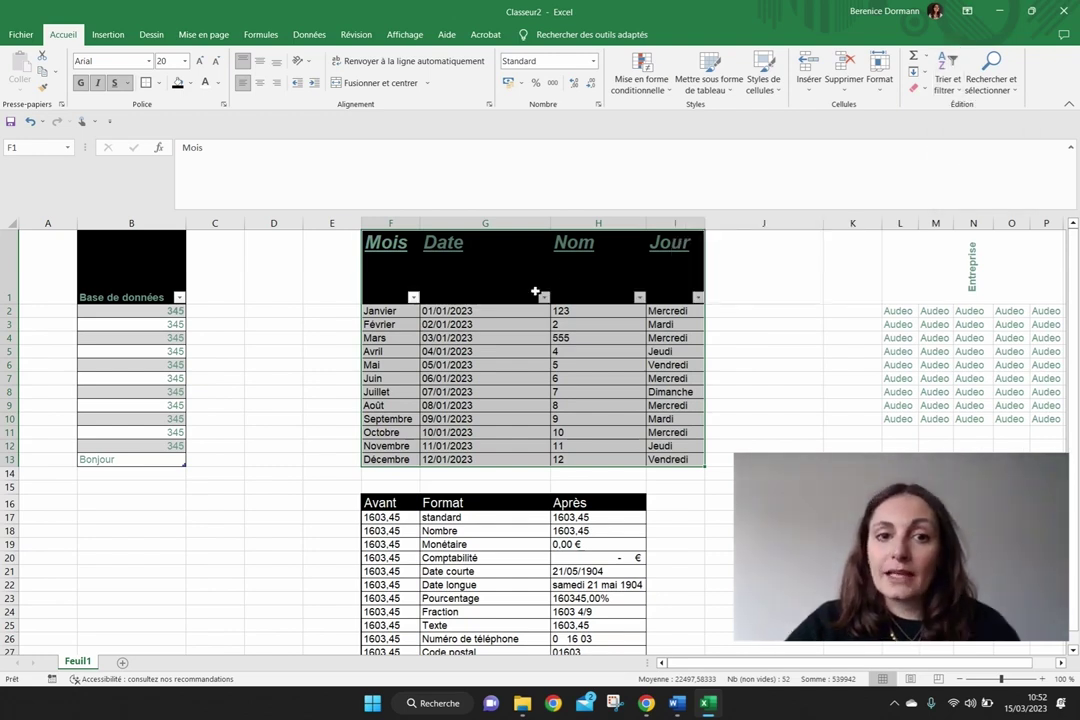
{"action": "left_click", "coordinate": [396, 282]}
{"action": "left_click", "coordinate": [496, 283]}
{"action": "left_click", "coordinate": [603, 272]}
{"action": "left_click", "coordinate": [663, 269]}
{"action": "left_click", "coordinate": [579, 269]}
{"action": "left_click", "coordinate": [395, 268]}
{"action": "left_click", "coordinate": [480, 268]}
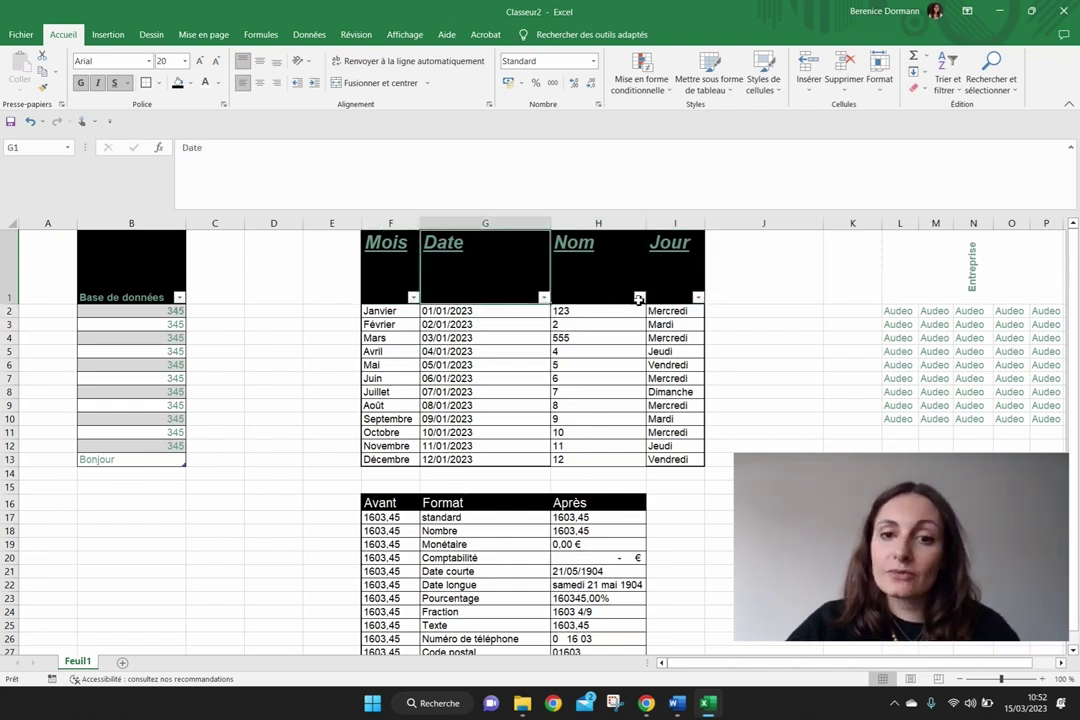
- Filter the Mois column to show only Janvier
{"action": "left_click", "coordinate": [413, 298]}
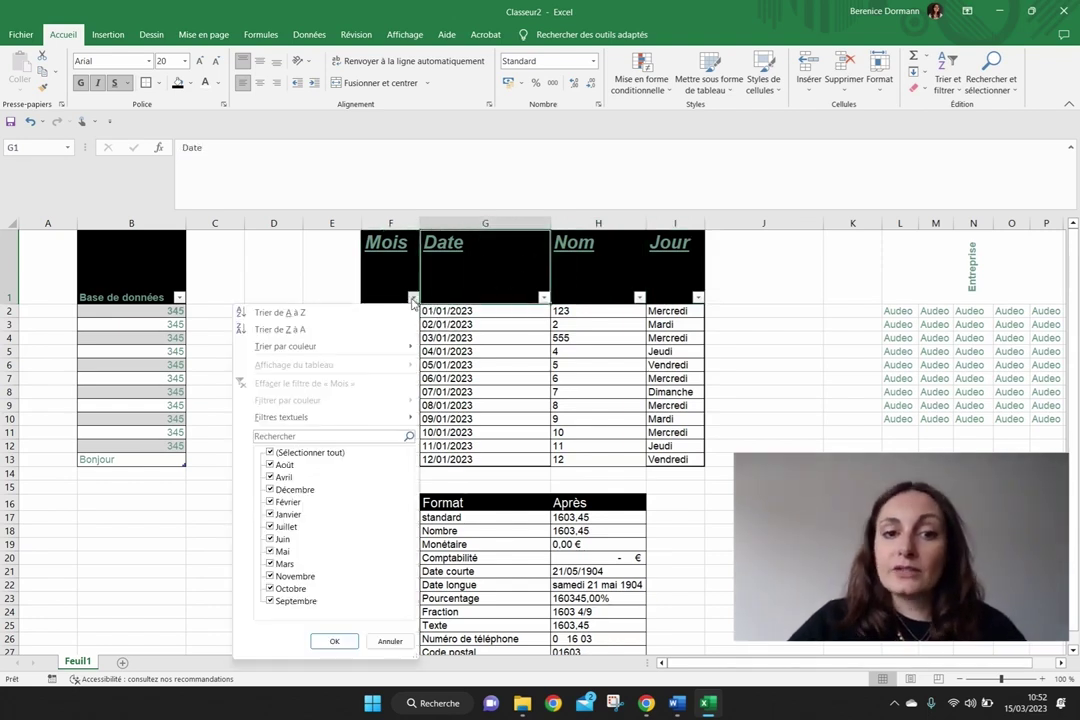
{"action": "left_click", "coordinate": [310, 453]}
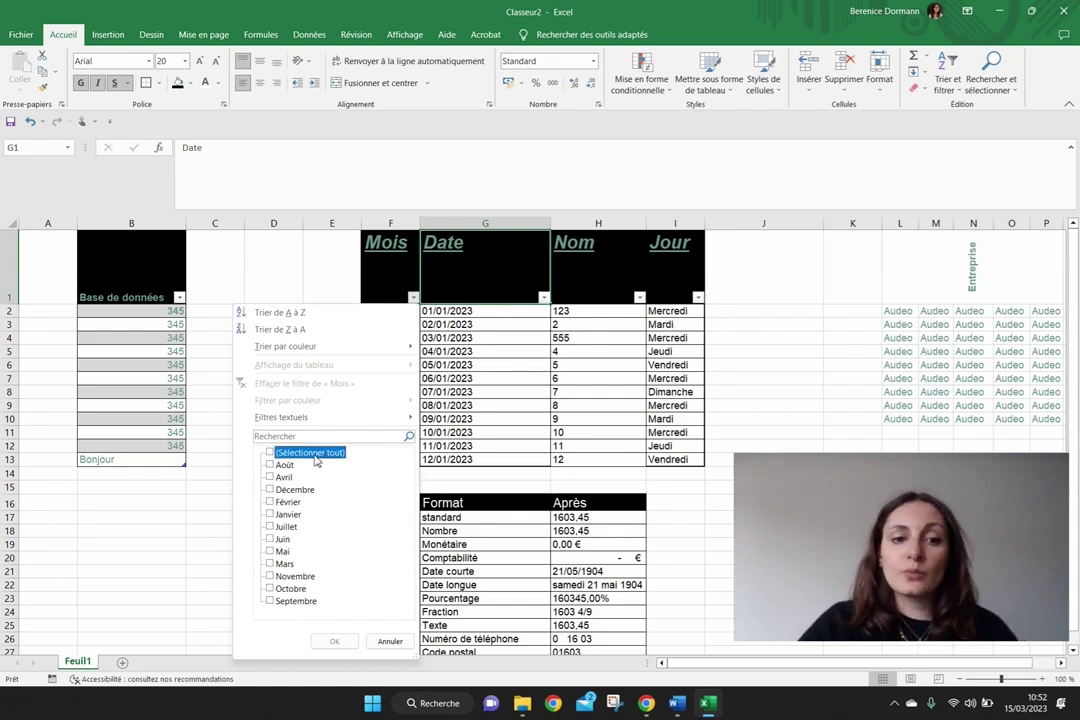
{"action": "left_click", "coordinate": [270, 515]}
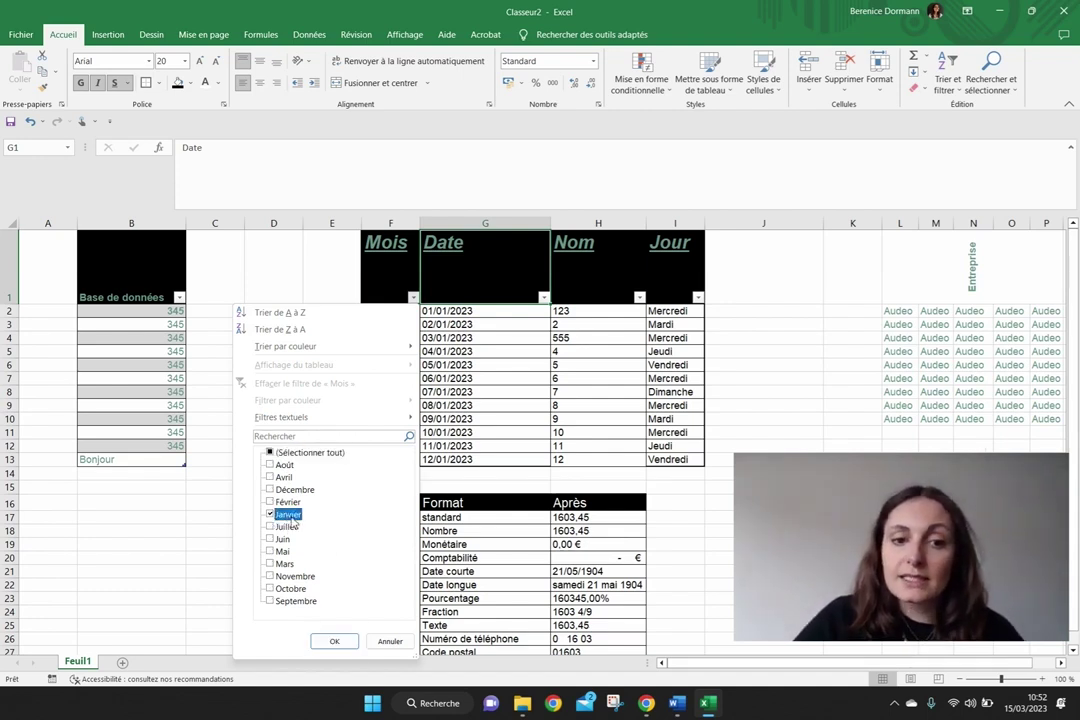
{"action": "left_click", "coordinate": [336, 642]}
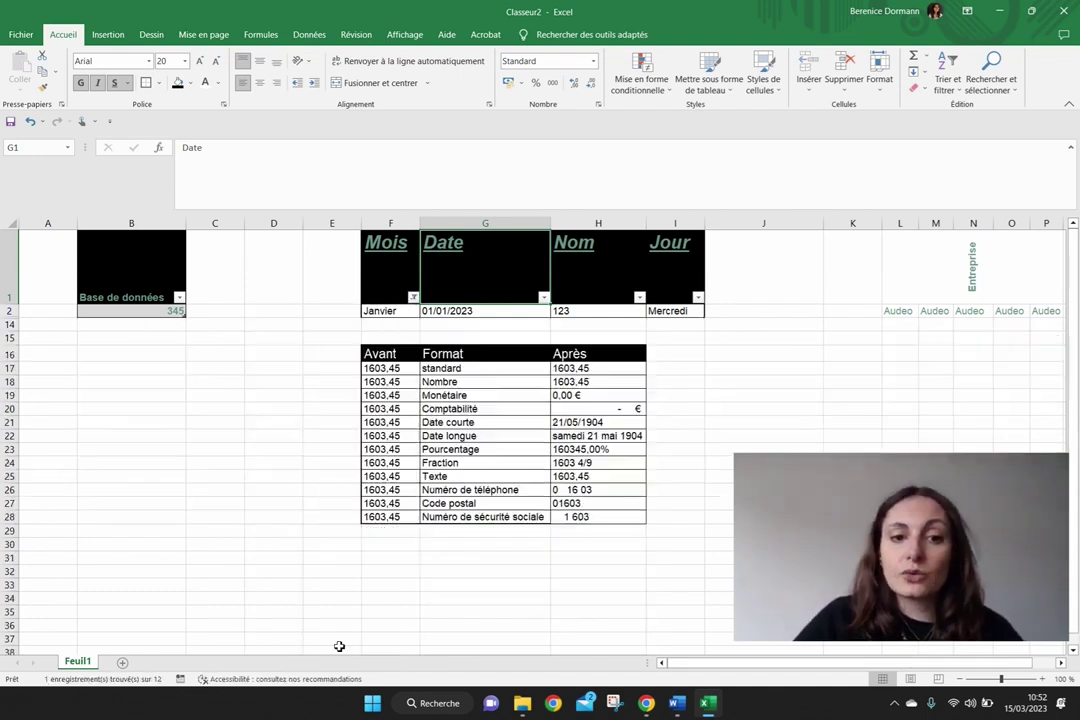
- Select all months again in the Mois column's filter
{"action": "left_click", "coordinate": [414, 297]}
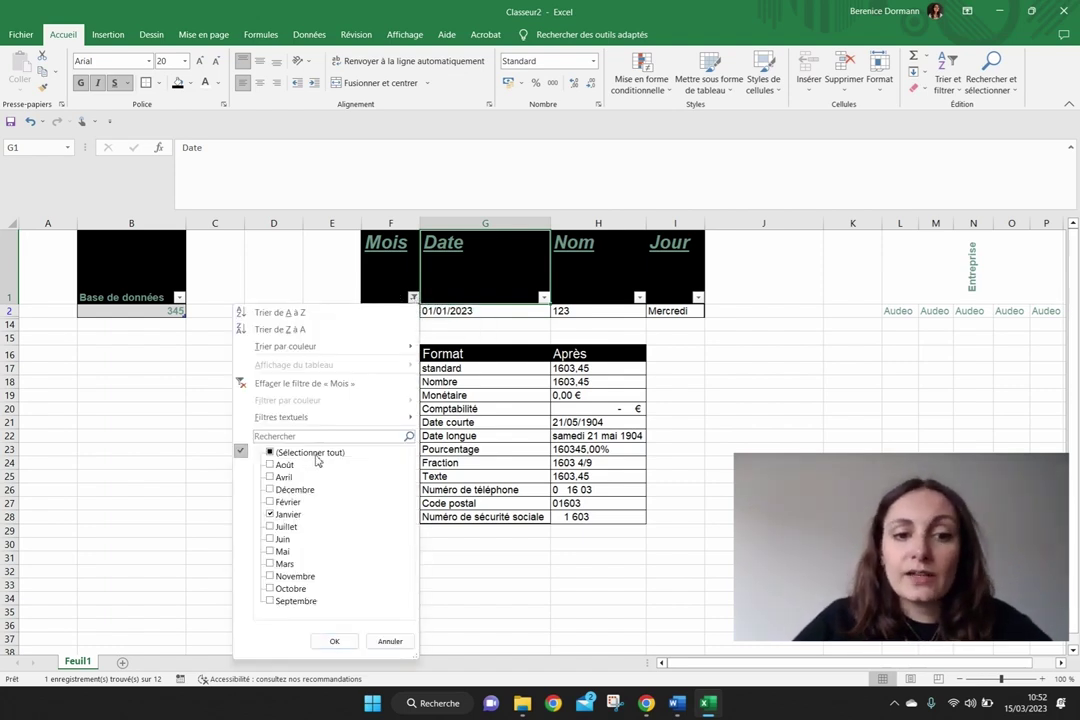
{"action": "left_click", "coordinate": [310, 453]}
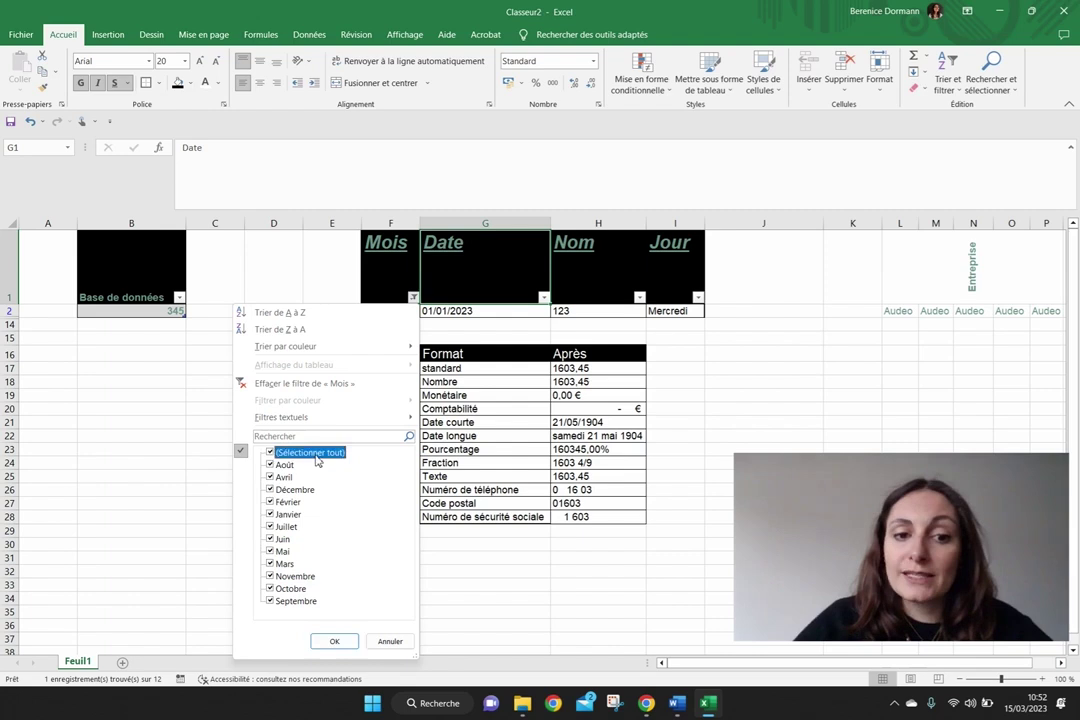
{"action": "left_click", "coordinate": [335, 641]}
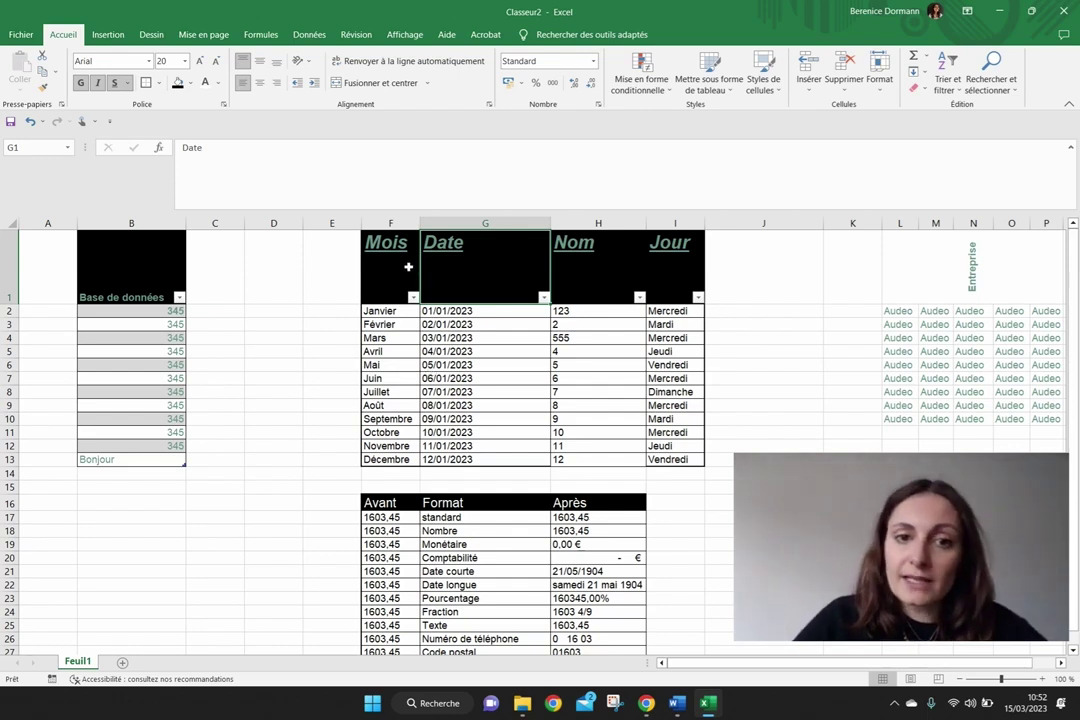
- Filter the Jour column to show only the Mercredi rows
{"action": "left_click", "coordinate": [677, 272]}
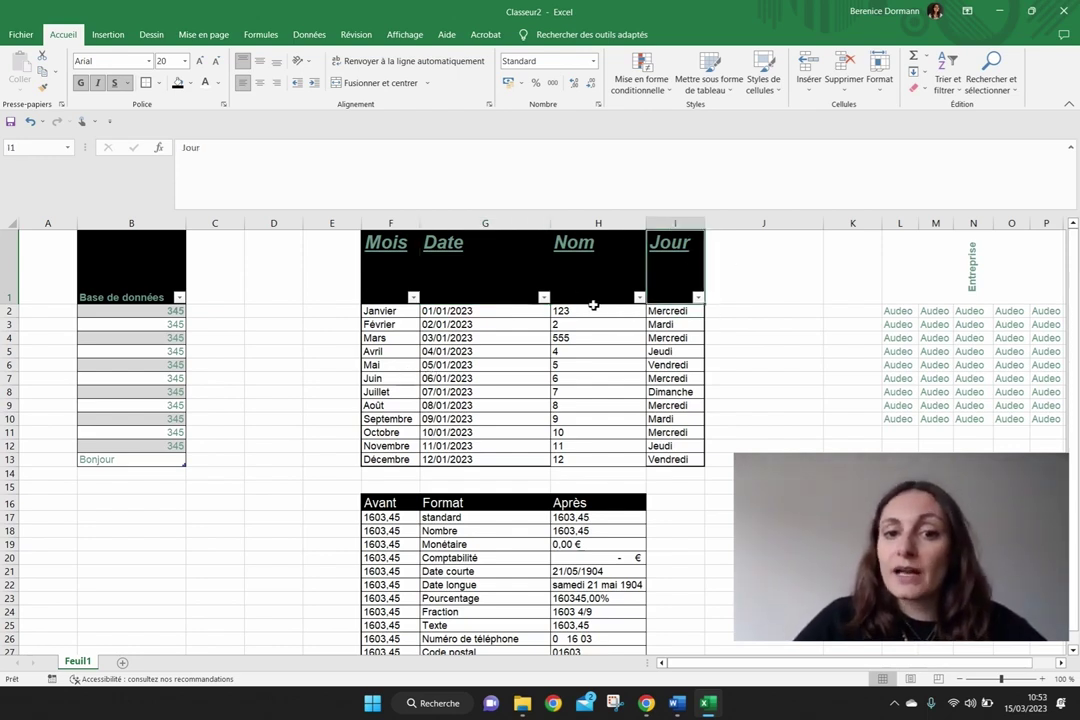
{"action": "left_click", "coordinate": [698, 298]}
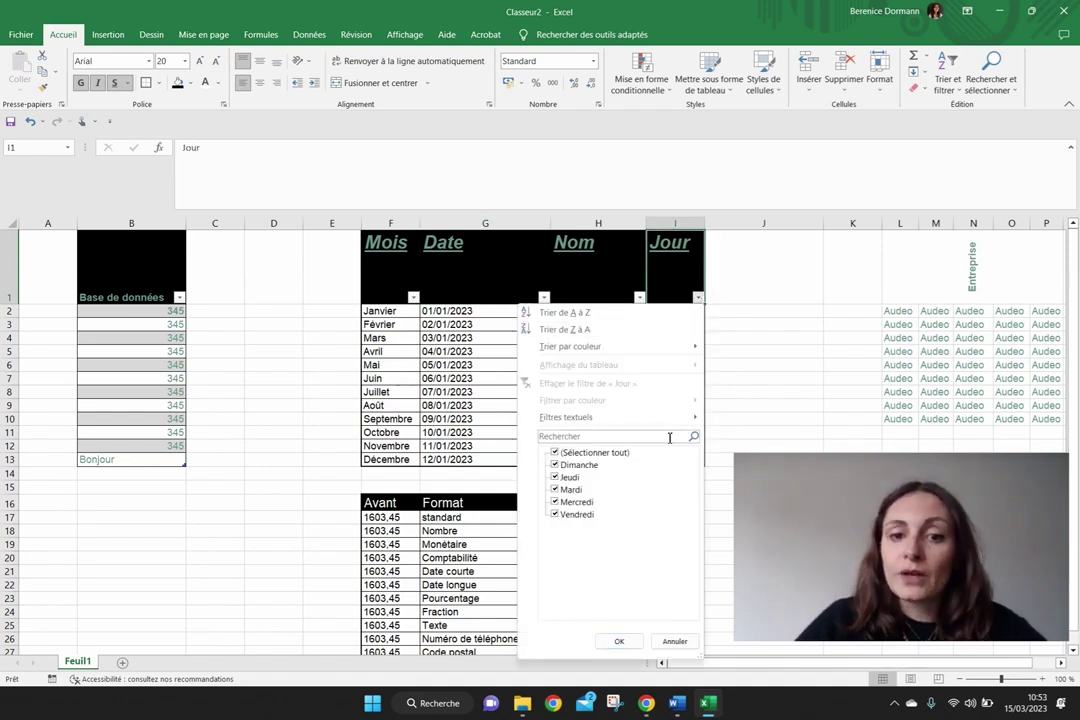
{"action": "left_click", "coordinate": [596, 455]}
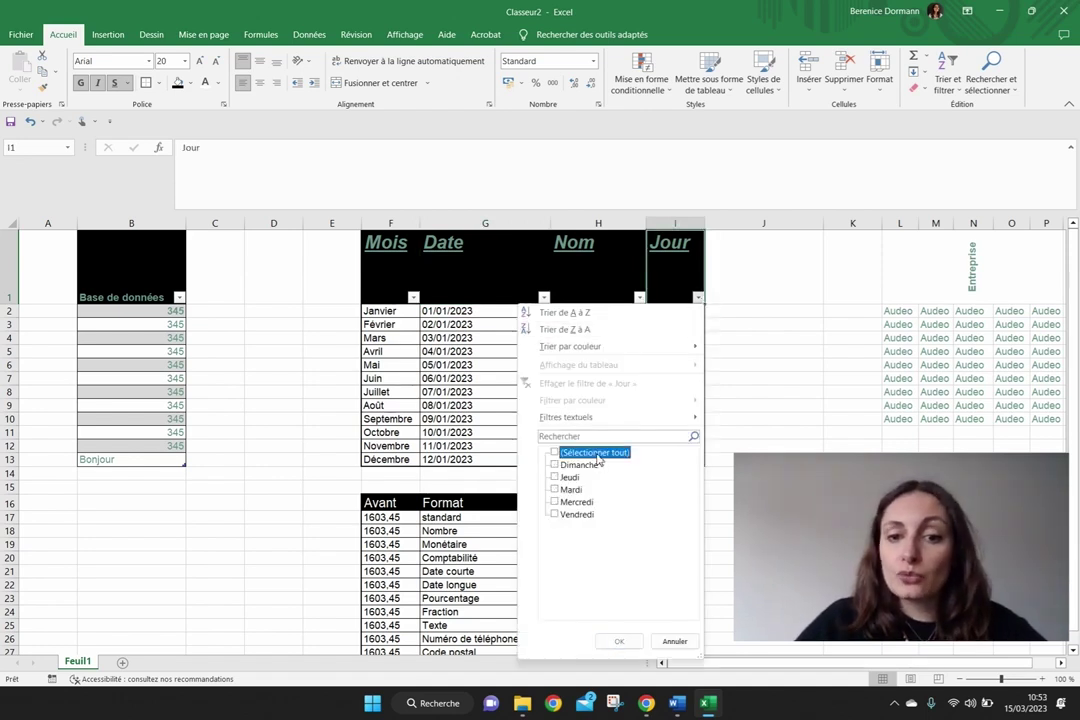
{"action": "left_click", "coordinate": [574, 501]}
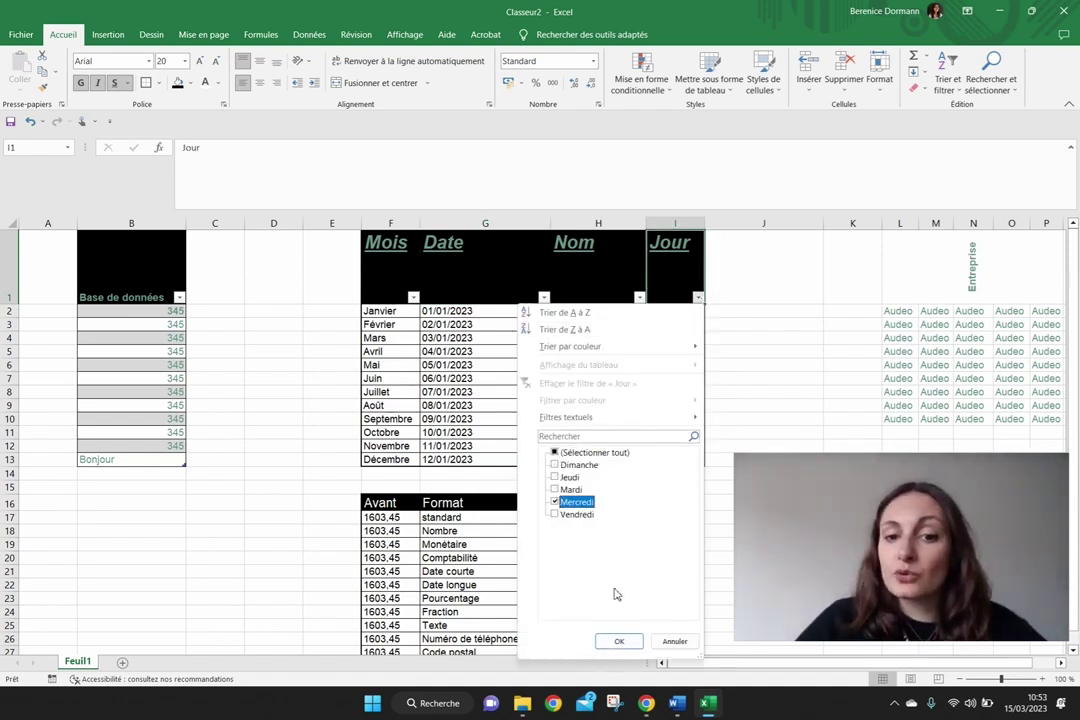
{"action": "left_click", "coordinate": [619, 641]}
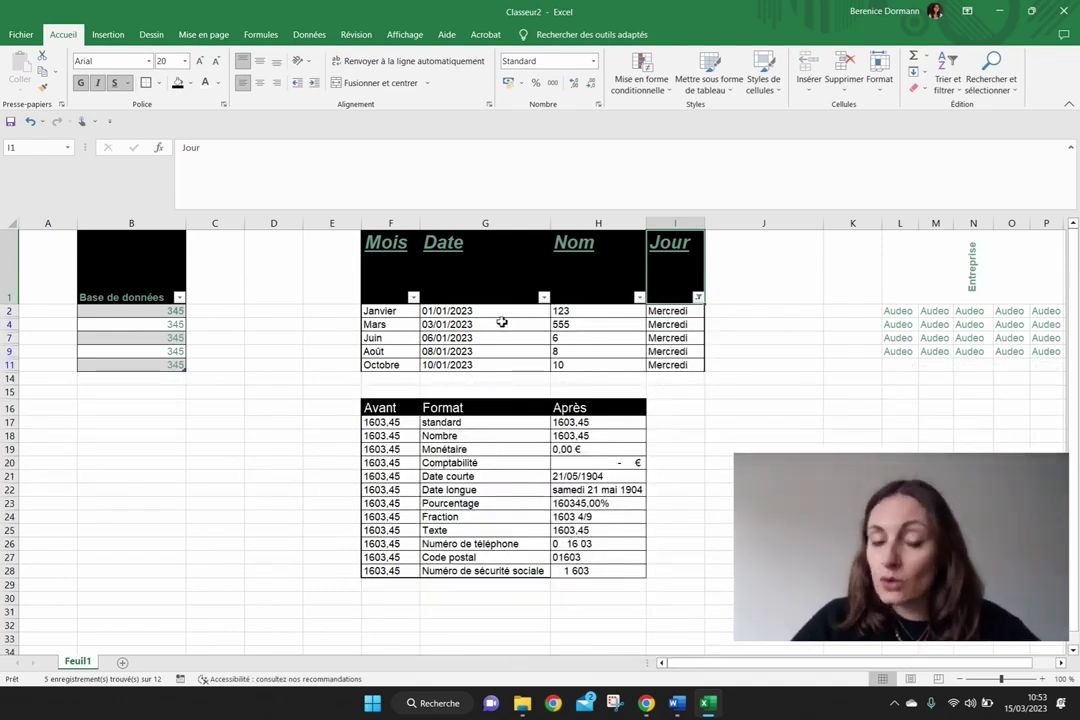
- Select all days again in the Jour column's filter
{"action": "left_click", "coordinate": [698, 297]}
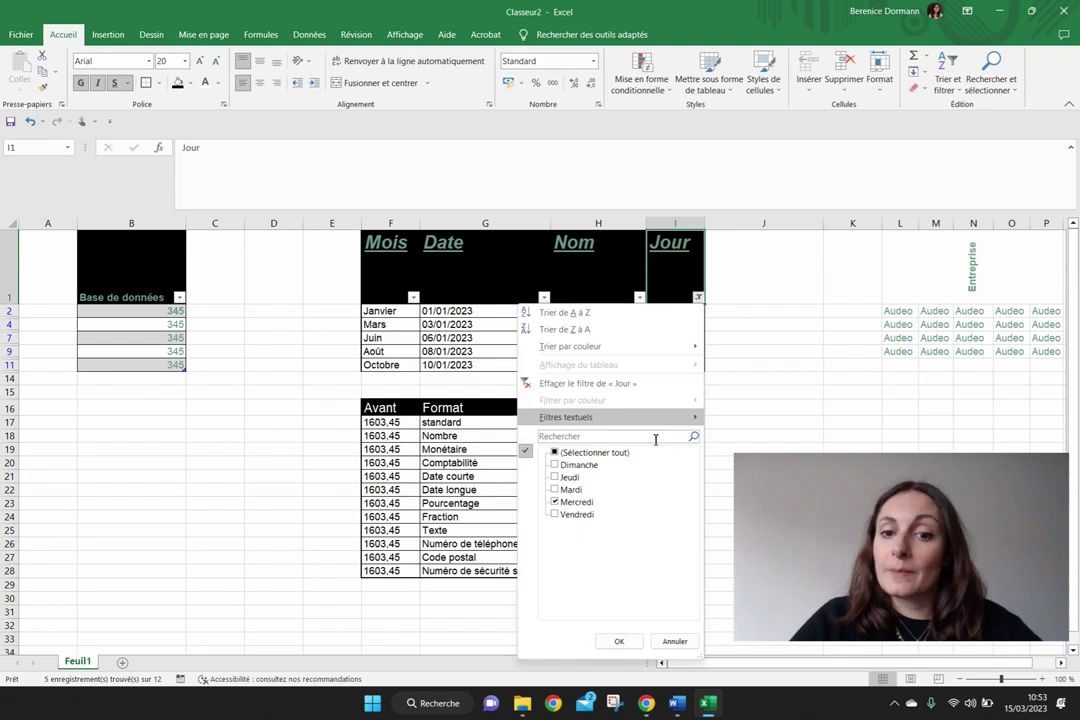
{"action": "left_click", "coordinate": [572, 457]}
{"action": "left_click", "coordinate": [619, 641]}
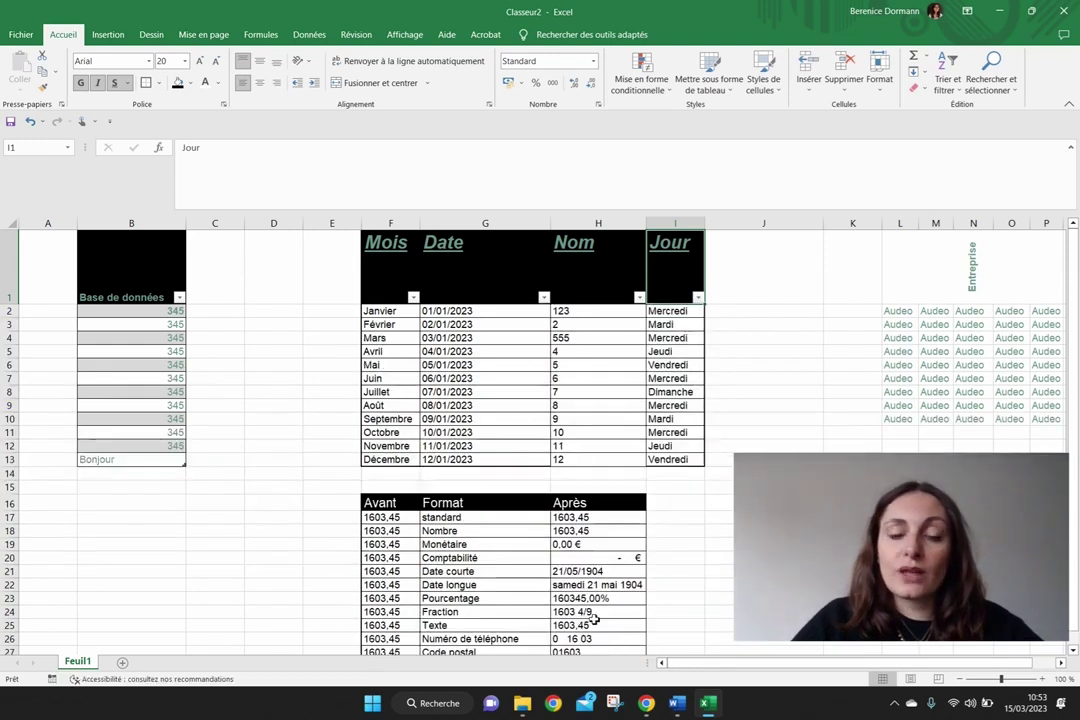
- Sort the data by the Nom column from smallest to largest, and re-sort it from largest to smallest
{"action": "left_click", "coordinate": [606, 368]}
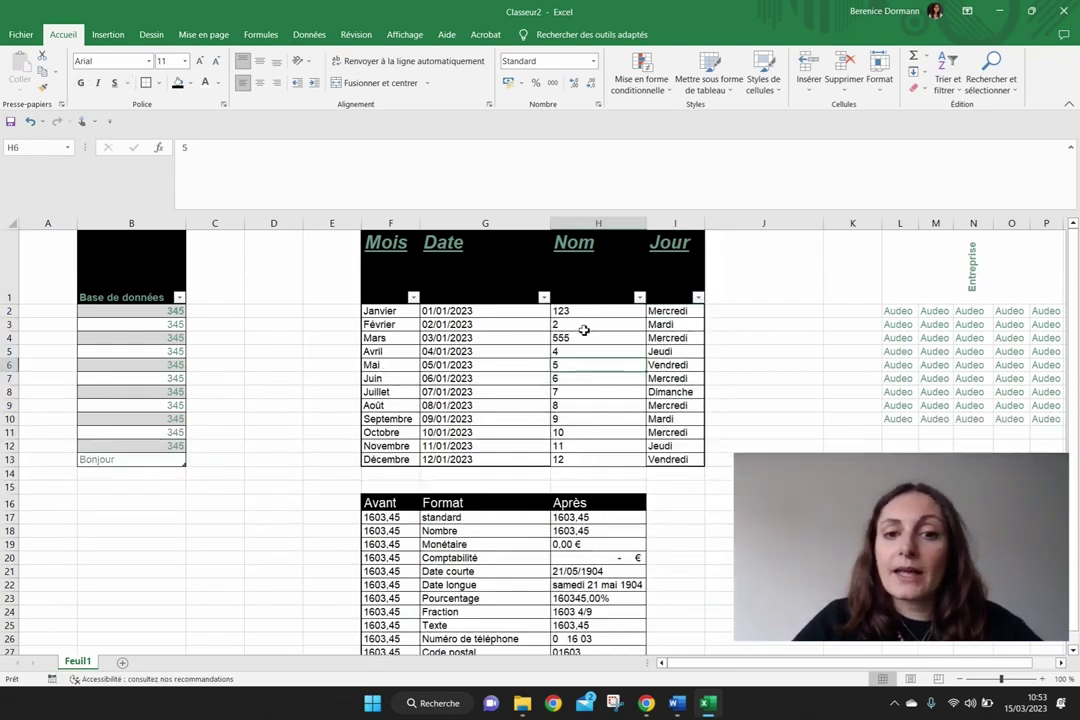
{"action": "left_click", "coordinate": [641, 299]}
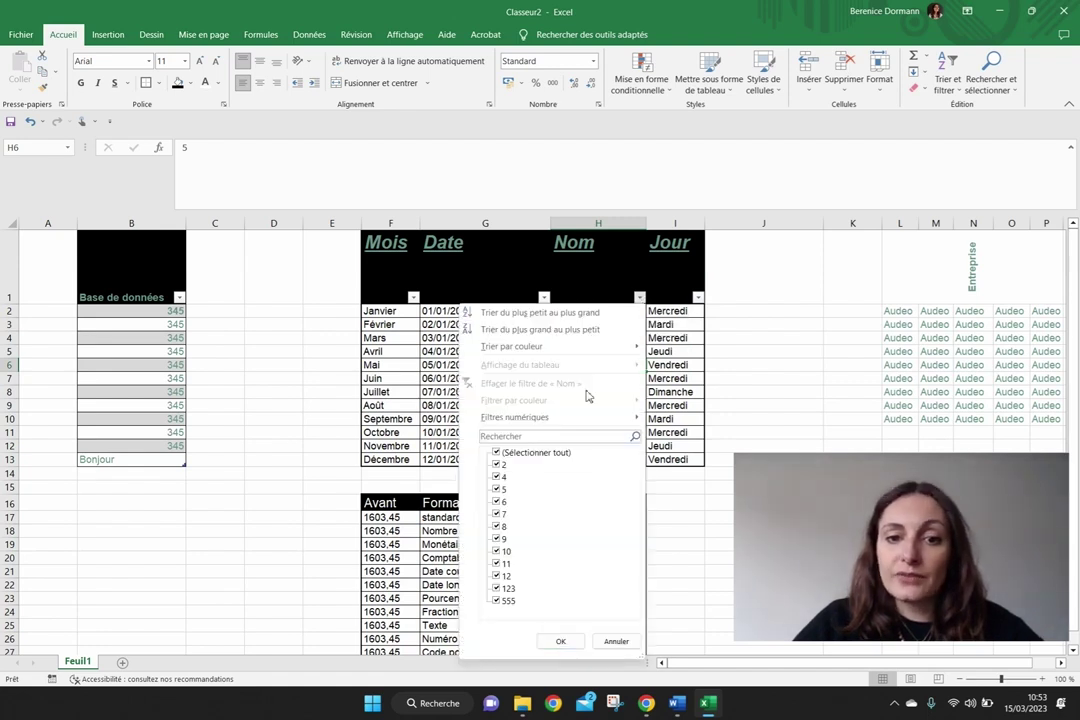
{"action": "left_click", "coordinate": [529, 314]}
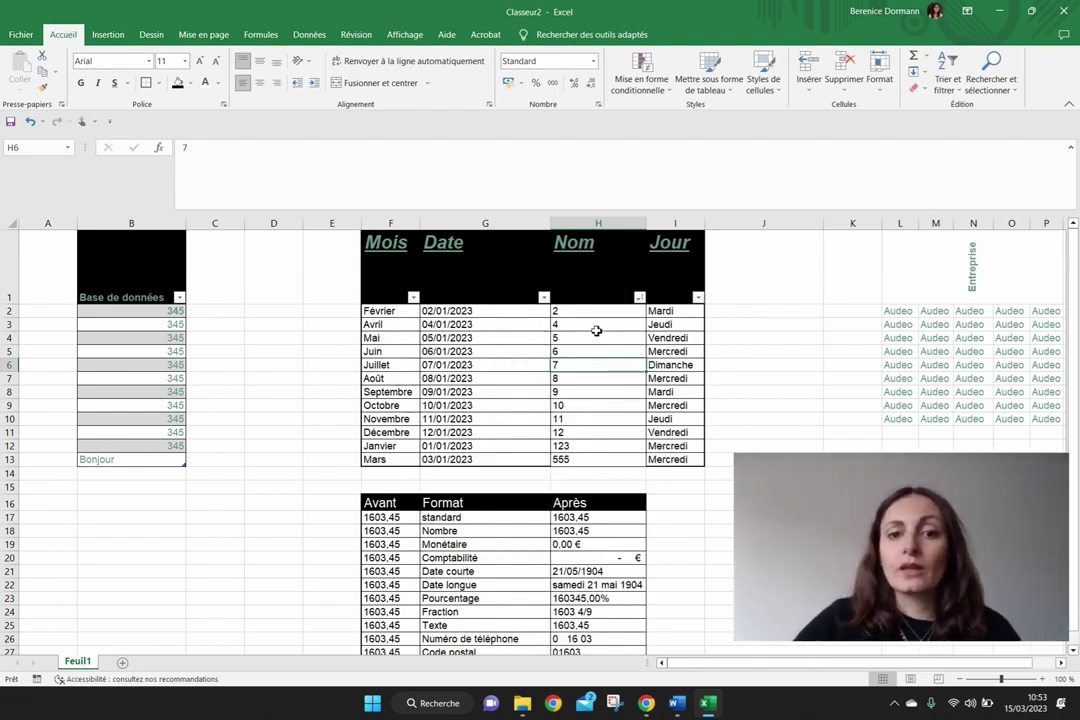
{"action": "left_click", "coordinate": [639, 297]}
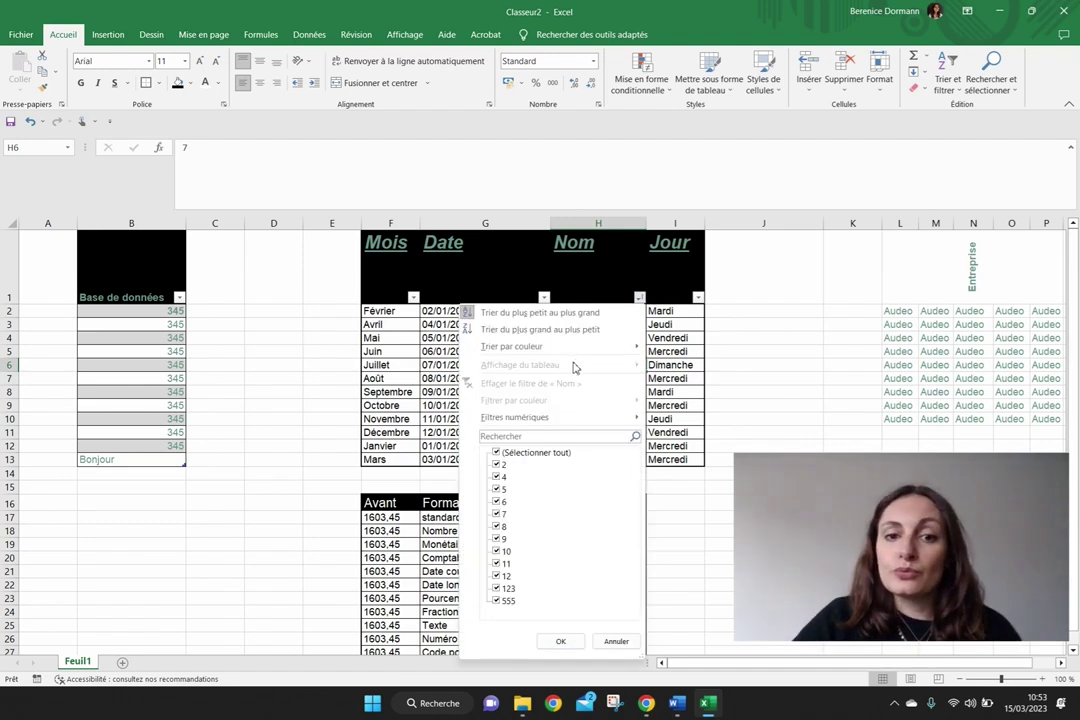
{"action": "left_click", "coordinate": [545, 330]}
- Fill the Nom cells H4 and H8 with standard yellow
{"action": "left_click", "coordinate": [576, 338]}
{"action": "left_click", "coordinate": [190, 83]}
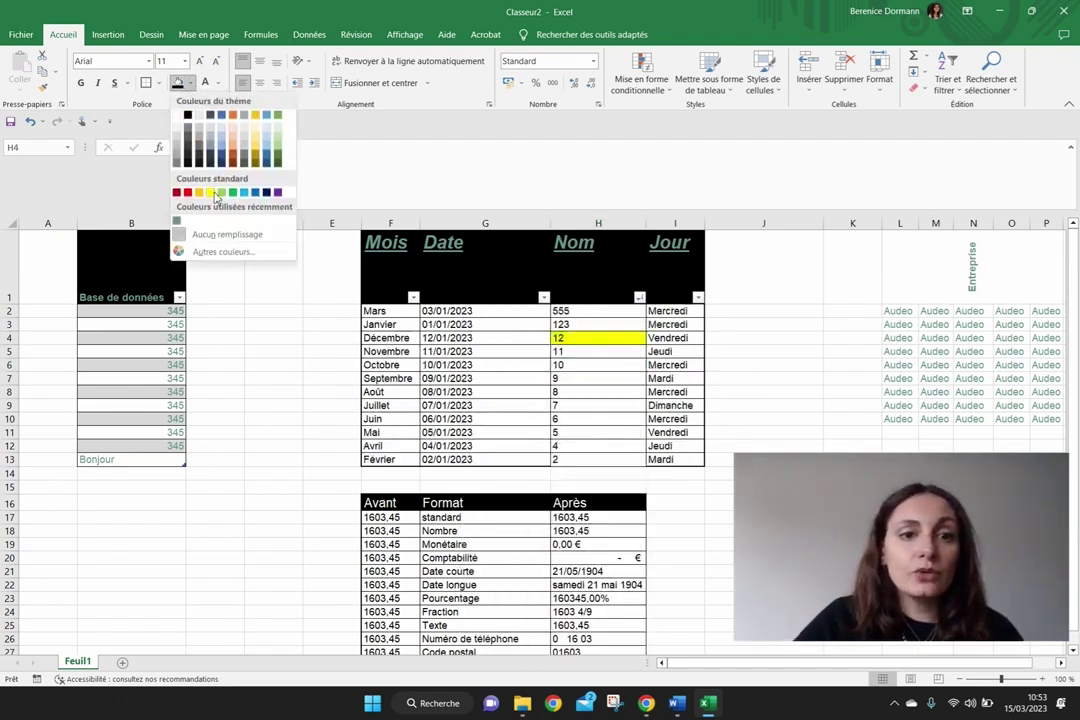
{"action": "left_click", "coordinate": [211, 193]}
{"action": "left_click", "coordinate": [510, 349]}
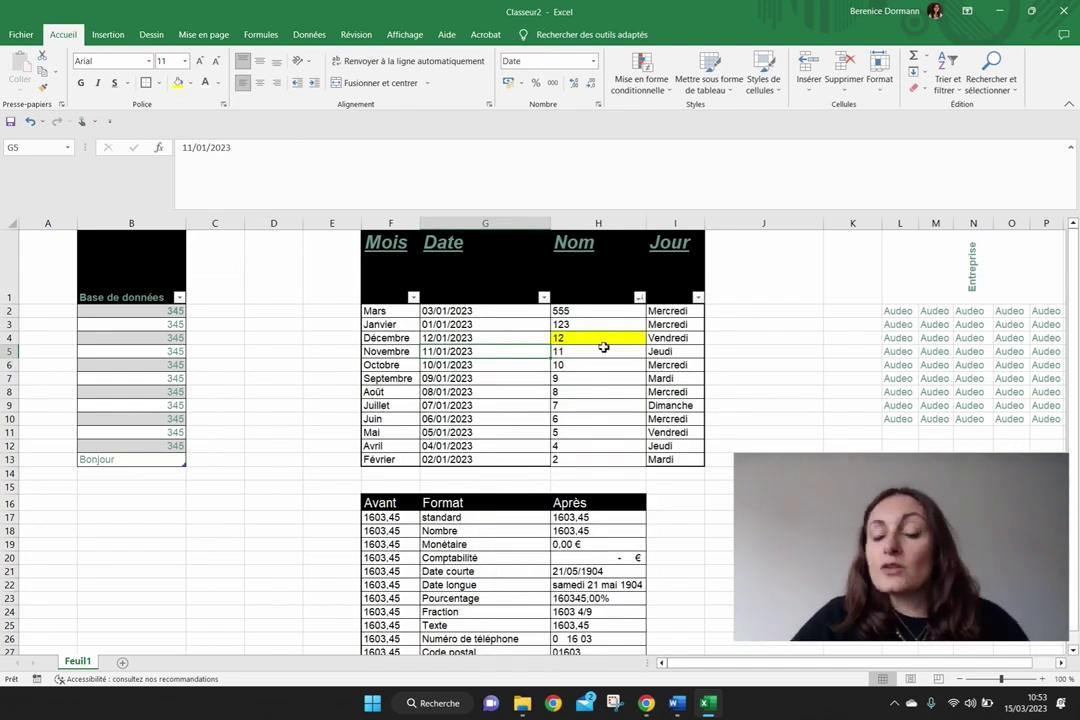
{"action": "left_click", "coordinate": [580, 392]}
{"action": "key", "text": "F4"}
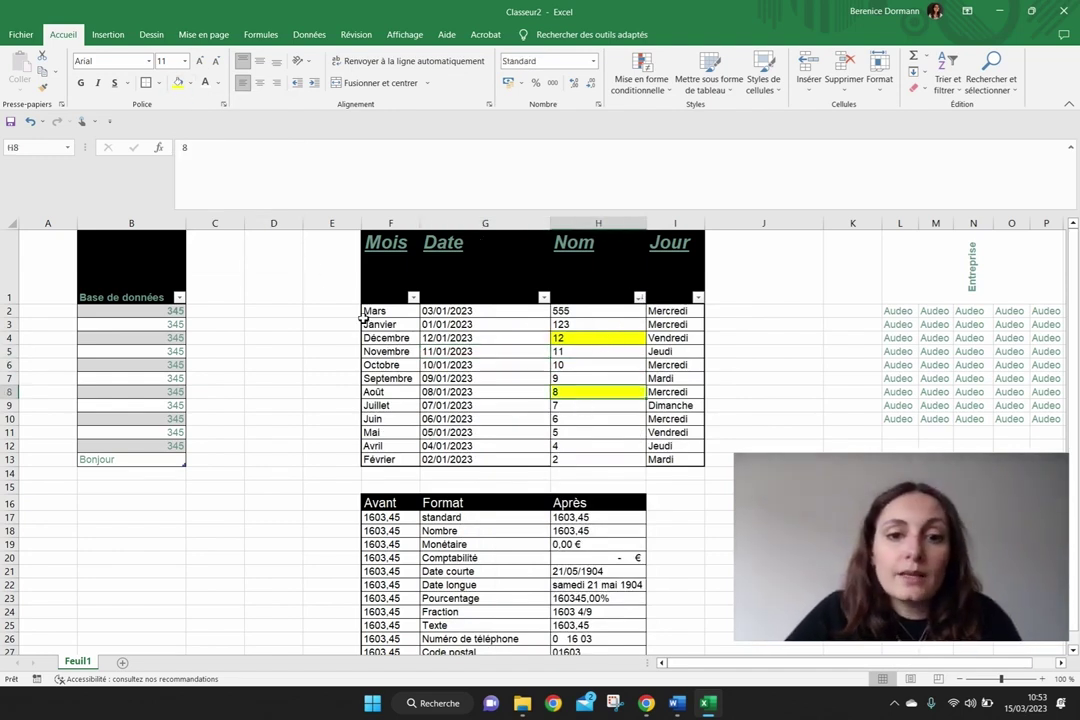
- Sort the data by the Nom column's cell colour, with the yellow cells first
{"action": "left_click", "coordinate": [544, 314]}
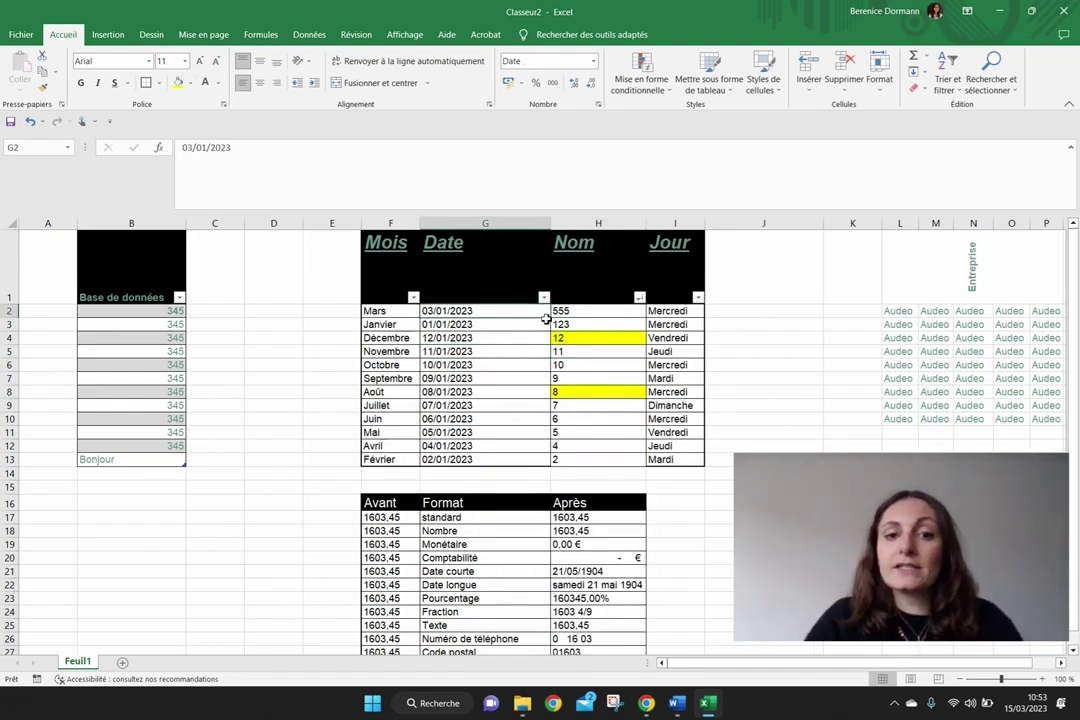
{"action": "left_click", "coordinate": [639, 297]}
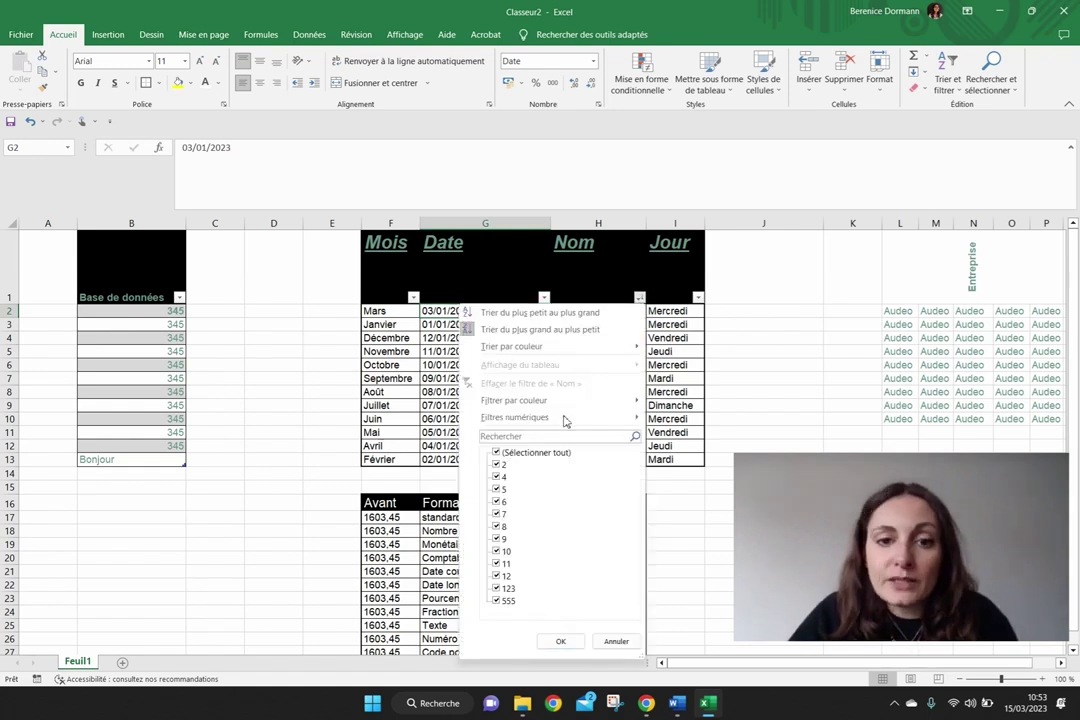
{"action": "mouse_move", "coordinate": [512, 346]}
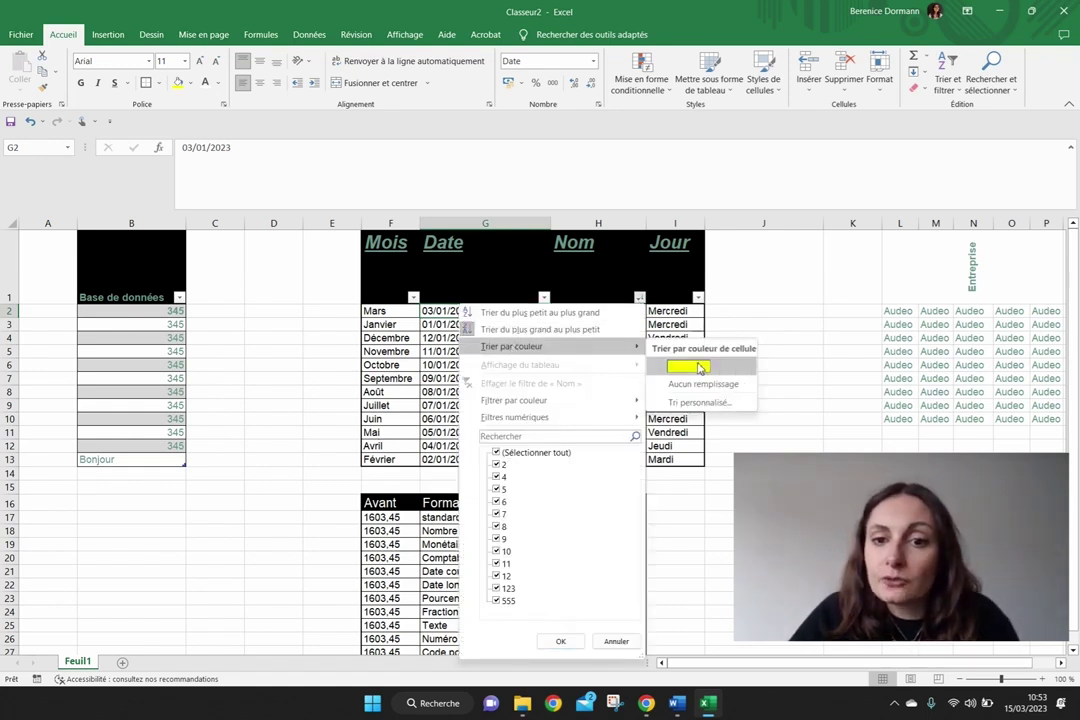
{"action": "left_click", "coordinate": [699, 368]}
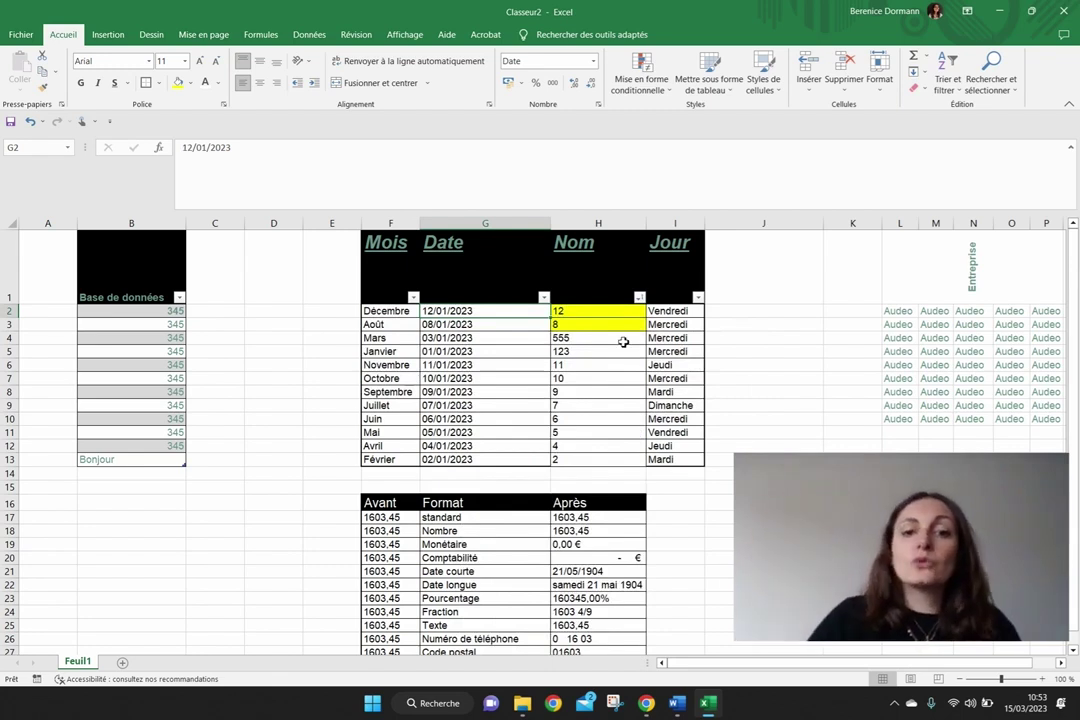
- Sort the data by the Date column from oldest to newest, and re-sort it from newest to oldest
{"action": "left_click", "coordinate": [946, 75]}
{"action": "left_click", "coordinate": [577, 321]}
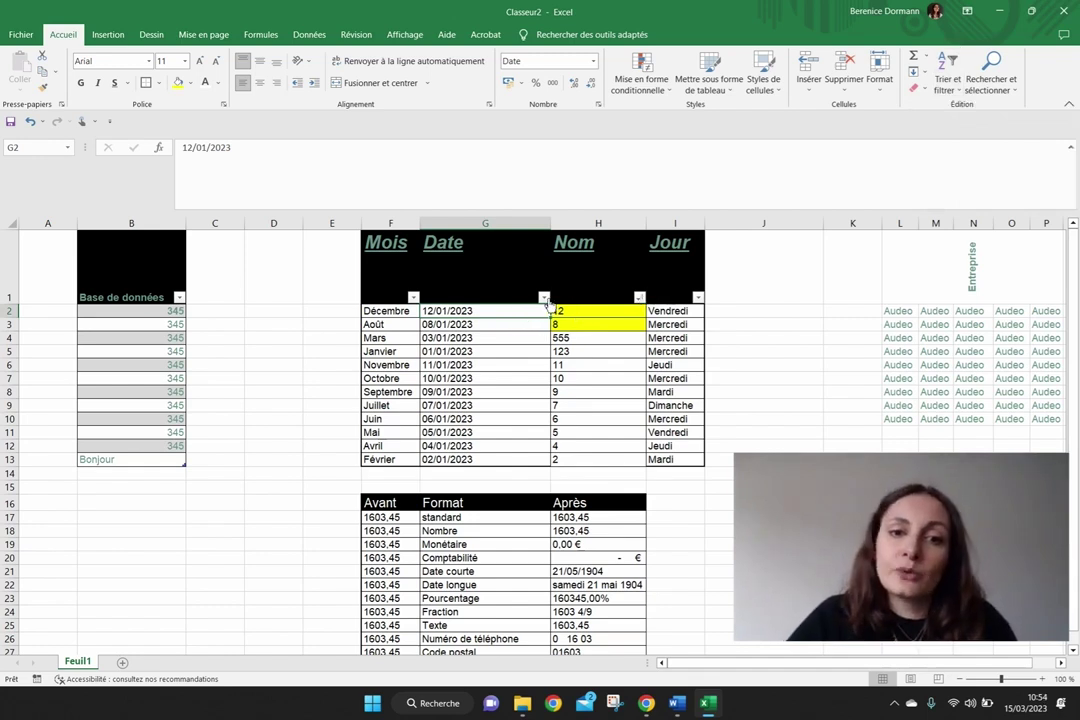
{"action": "left_click", "coordinate": [543, 297]}
{"action": "left_click", "coordinate": [518, 314]}
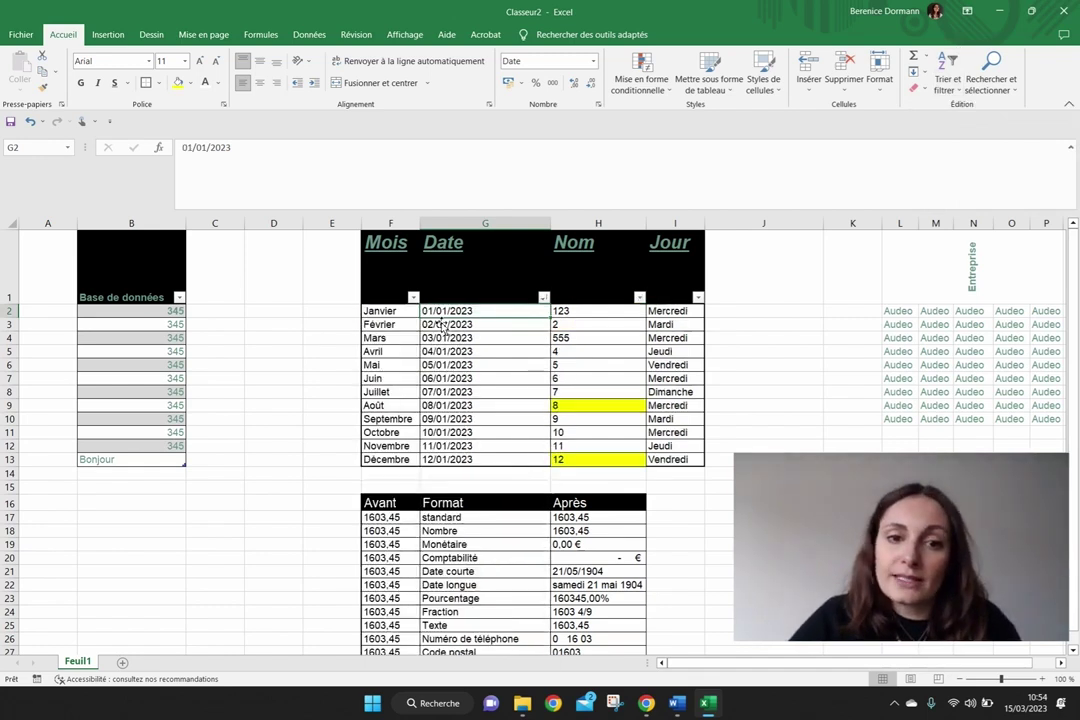
{"action": "left_click", "coordinate": [543, 297]}
{"action": "left_click", "coordinate": [390, 326]}
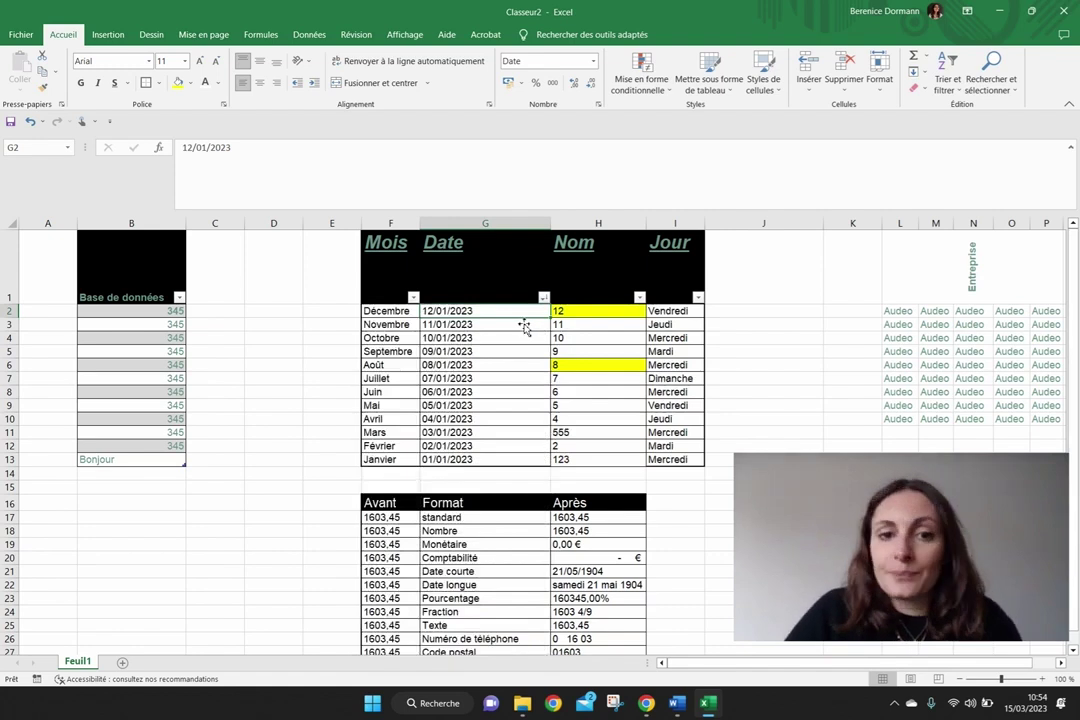
- Filter the Mois column to show only the Avril and Décembre rows
{"action": "left_click", "coordinate": [413, 297]}
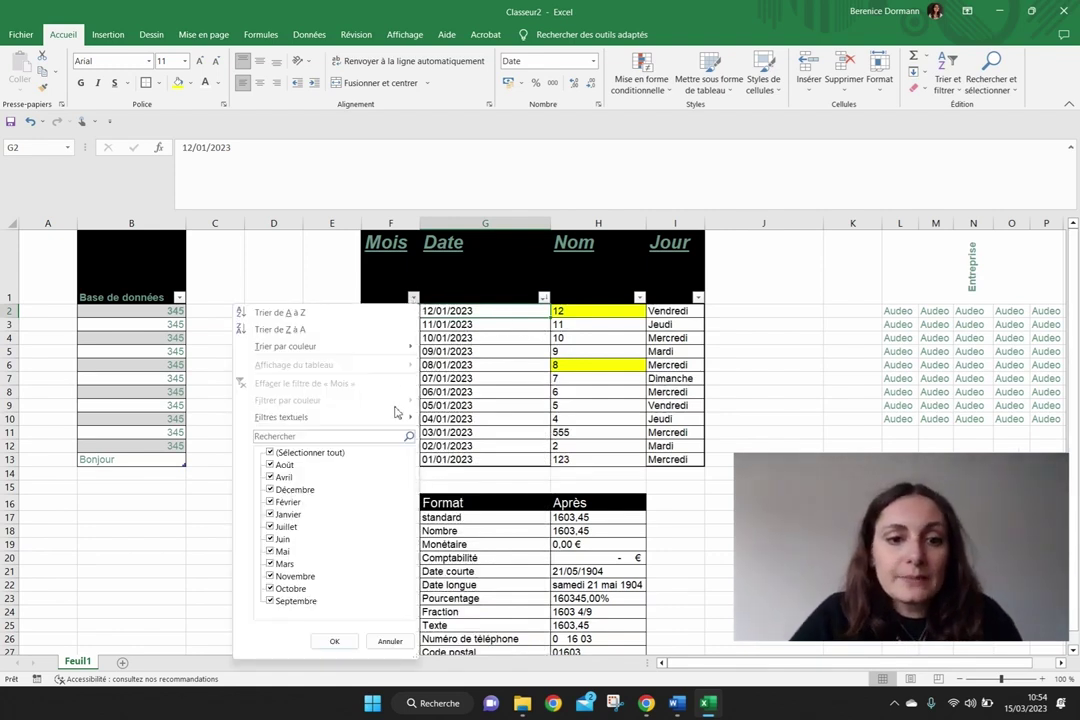
{"action": "left_click", "coordinate": [318, 455]}
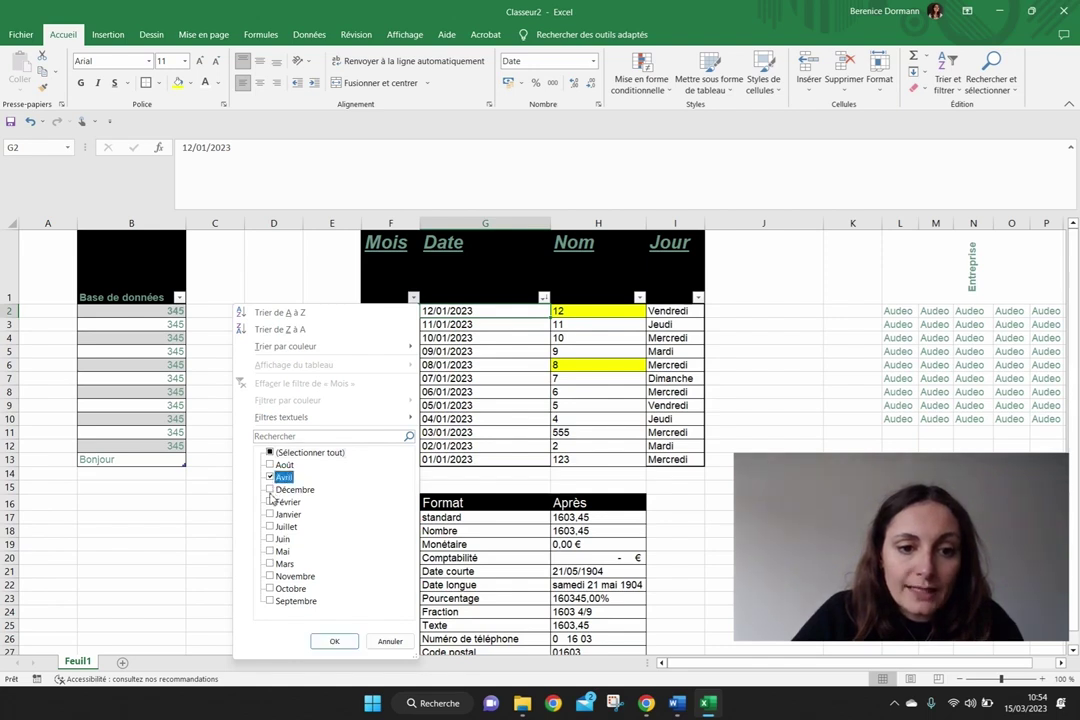
{"action": "left_click", "coordinate": [340, 641]}
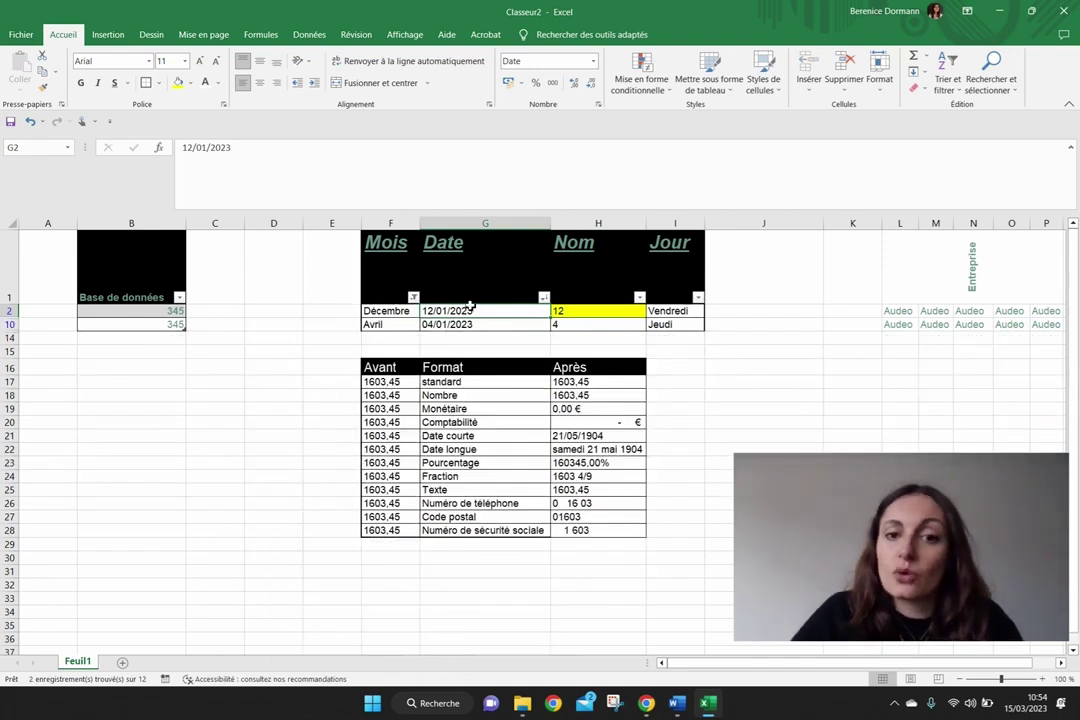
- Filter the Jour column to show only the Jeudi rows, keeping the month filter active
{"action": "left_click", "coordinate": [697, 297]}
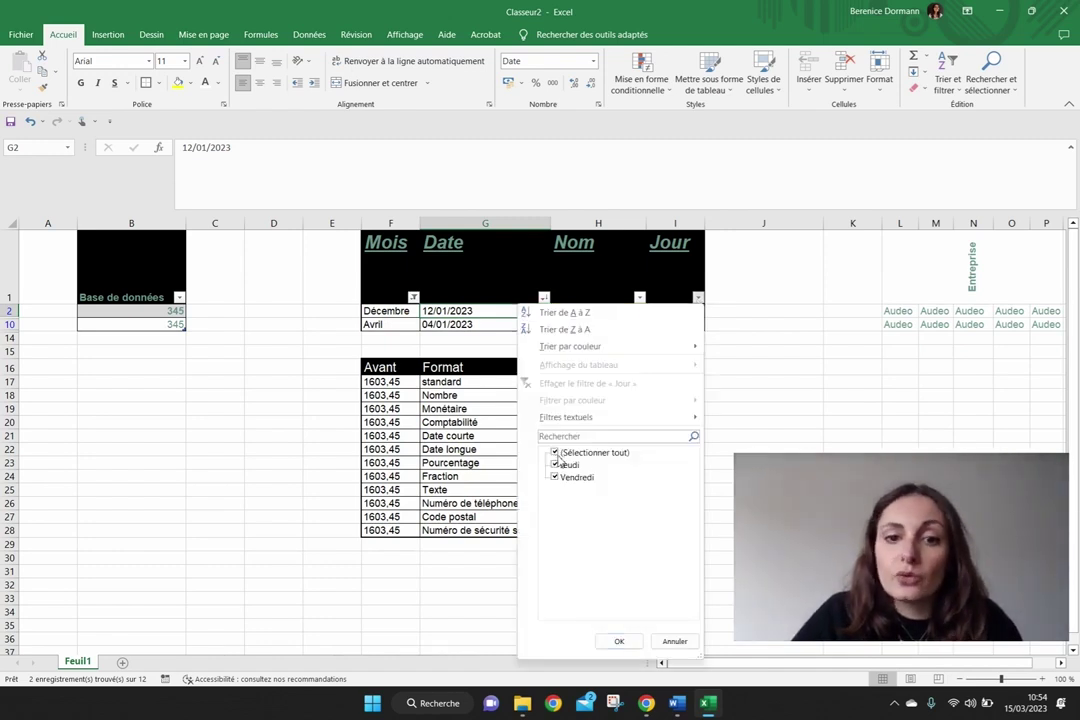
{"action": "left_click", "coordinate": [556, 452]}
{"action": "left_click", "coordinate": [556, 465]}
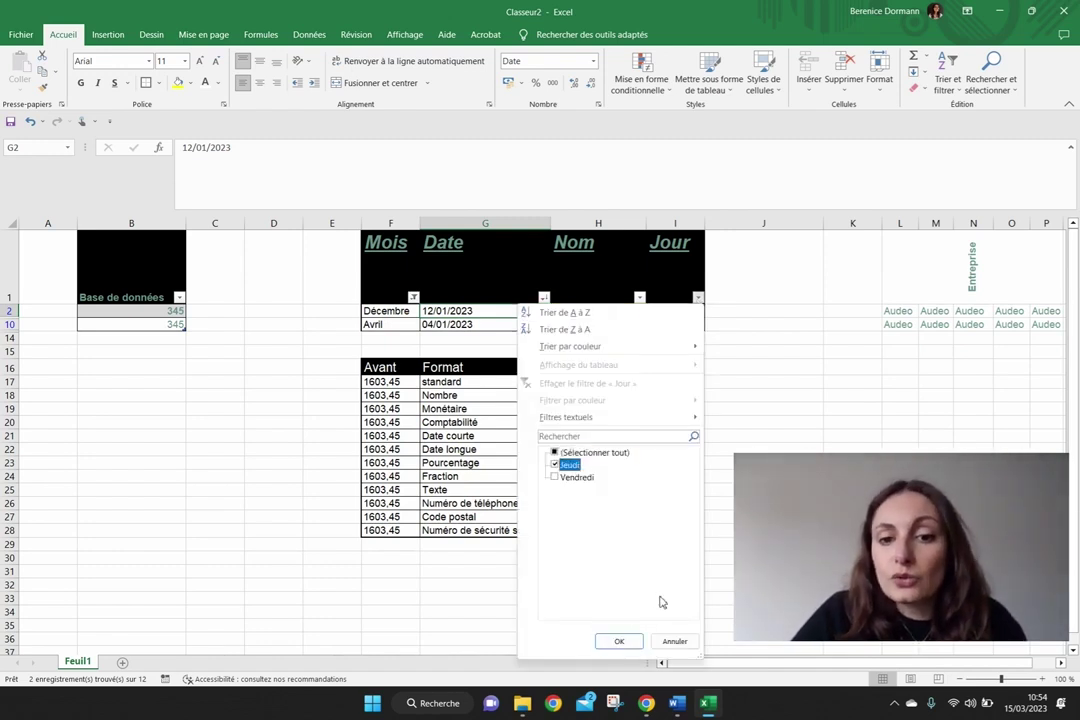
{"action": "left_click", "coordinate": [619, 641]}
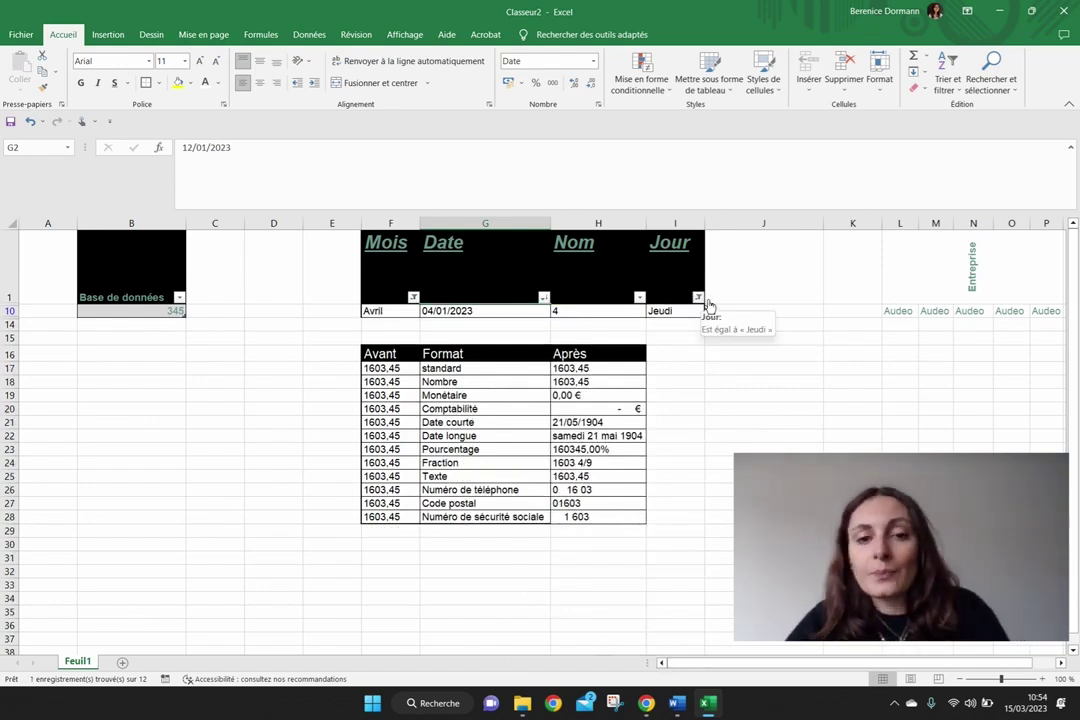
- Clear the filter on the Mois column and select all days again in the Jour column's filter
{"action": "mouse_move", "coordinate": [418, 302]}
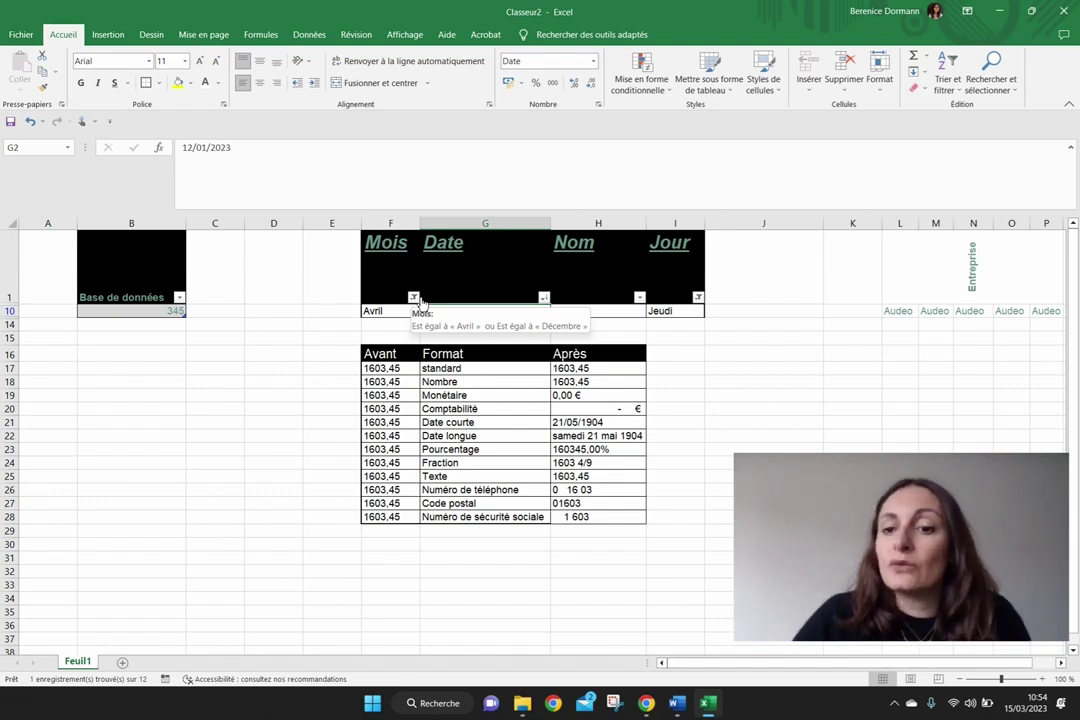
{"action": "left_click", "coordinate": [415, 298]}
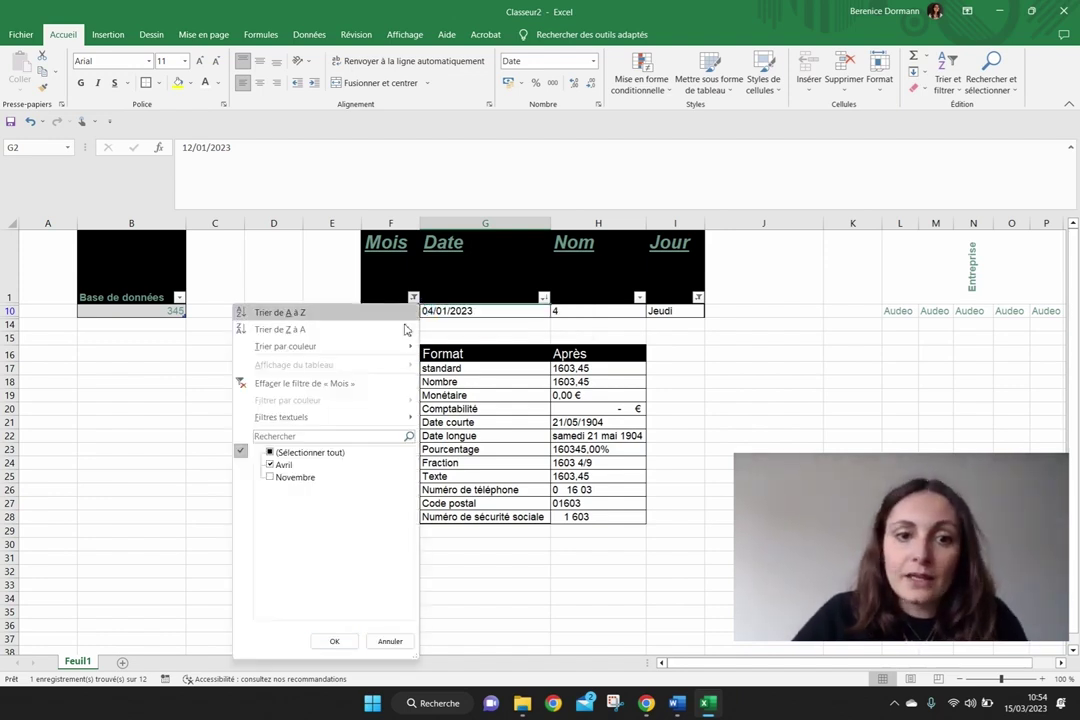
{"action": "left_click", "coordinate": [314, 386]}
{"action": "left_click", "coordinate": [697, 299]}
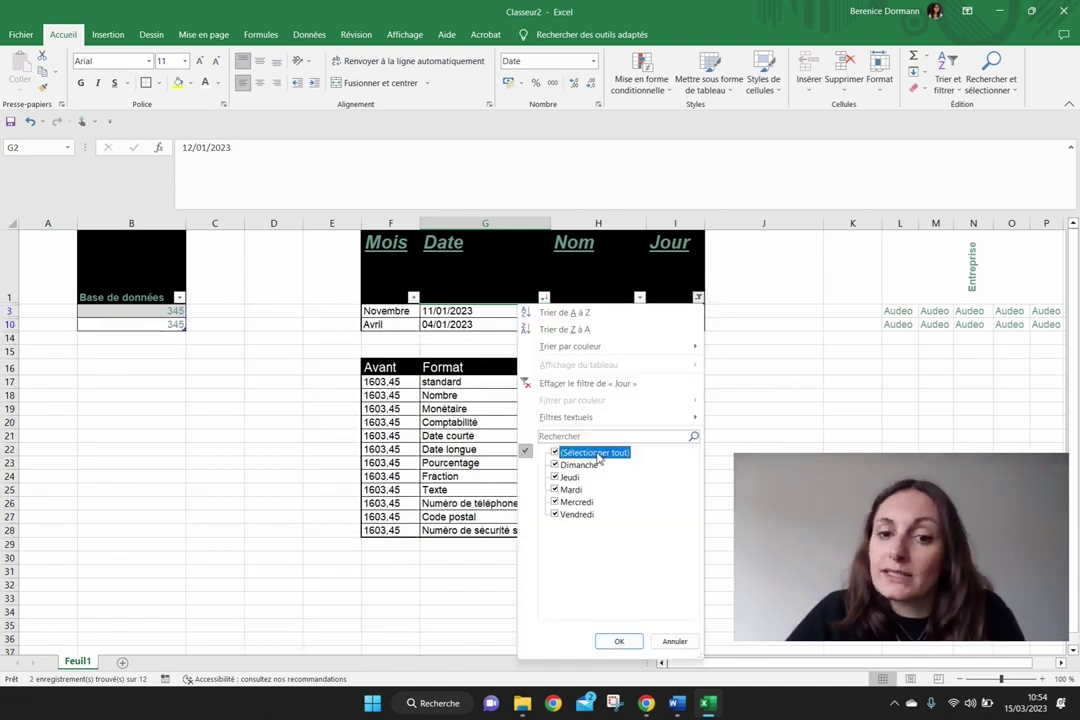
{"action": "left_click", "coordinate": [619, 641]}
- Select cell H4 in the Nom column and open the sort and filter commands
{"action": "left_click", "coordinate": [637, 341]}
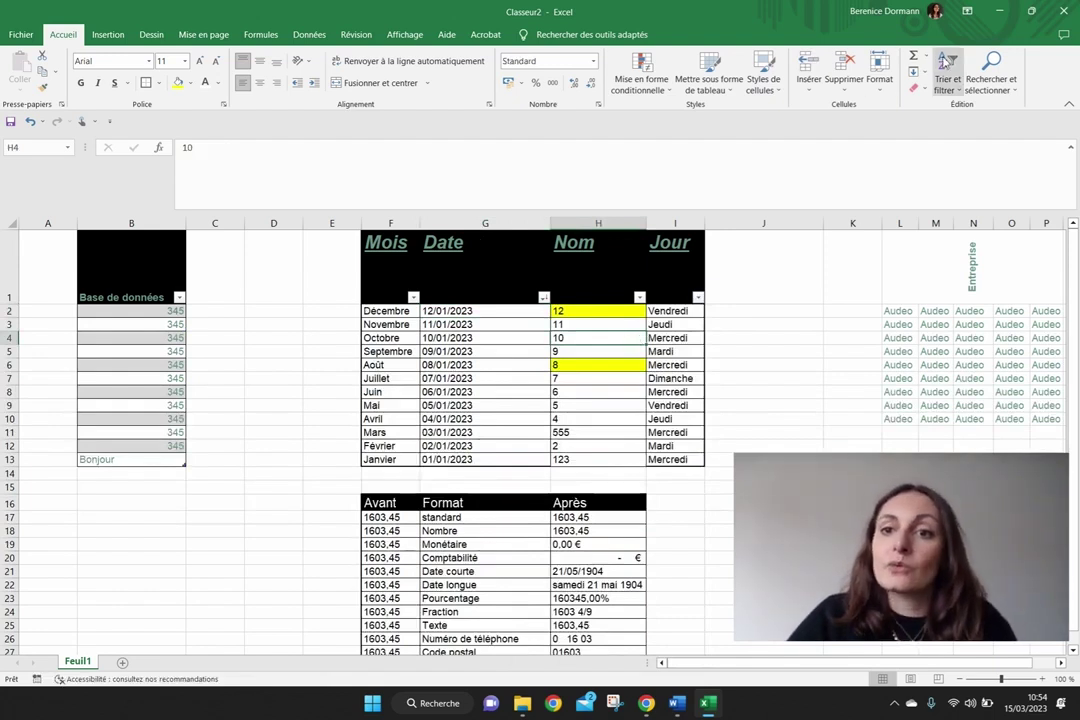
{"action": "left_click", "coordinate": [948, 82]}
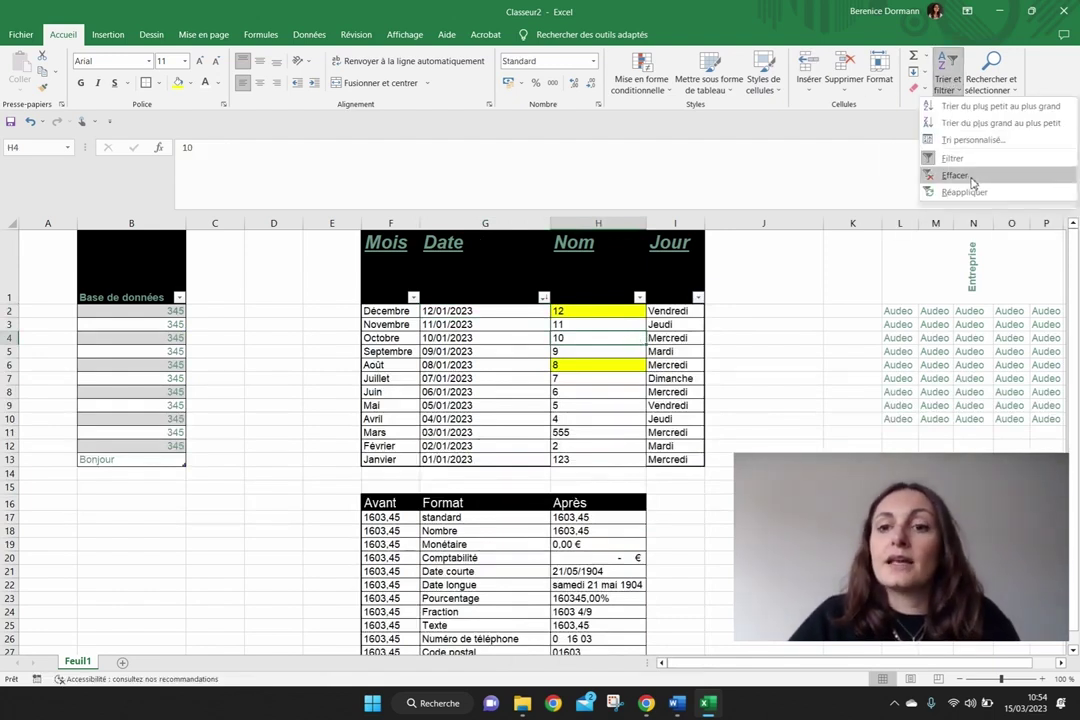